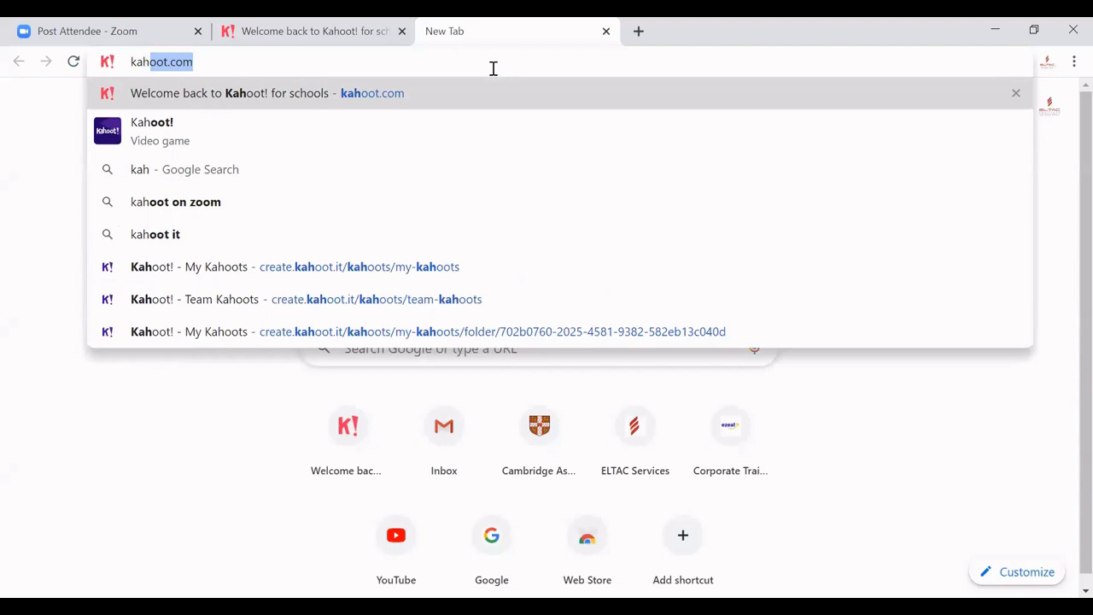
# Go to kahoot.com, close the duplicate Kahoot page, and proceed to the account log-in
pyautogui.press('Return')
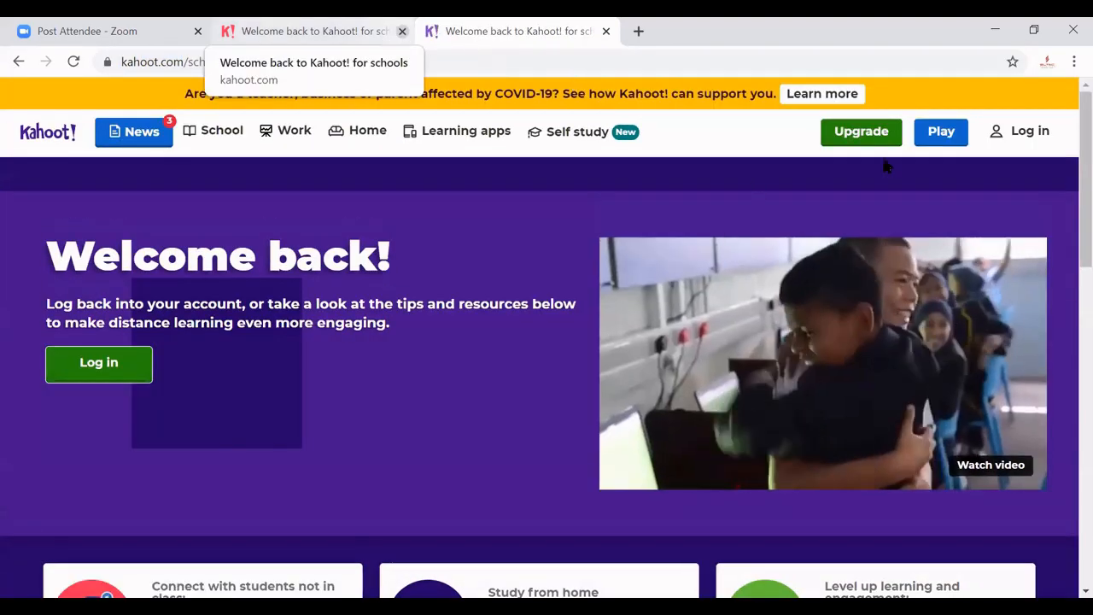
pyautogui.click(402, 31)
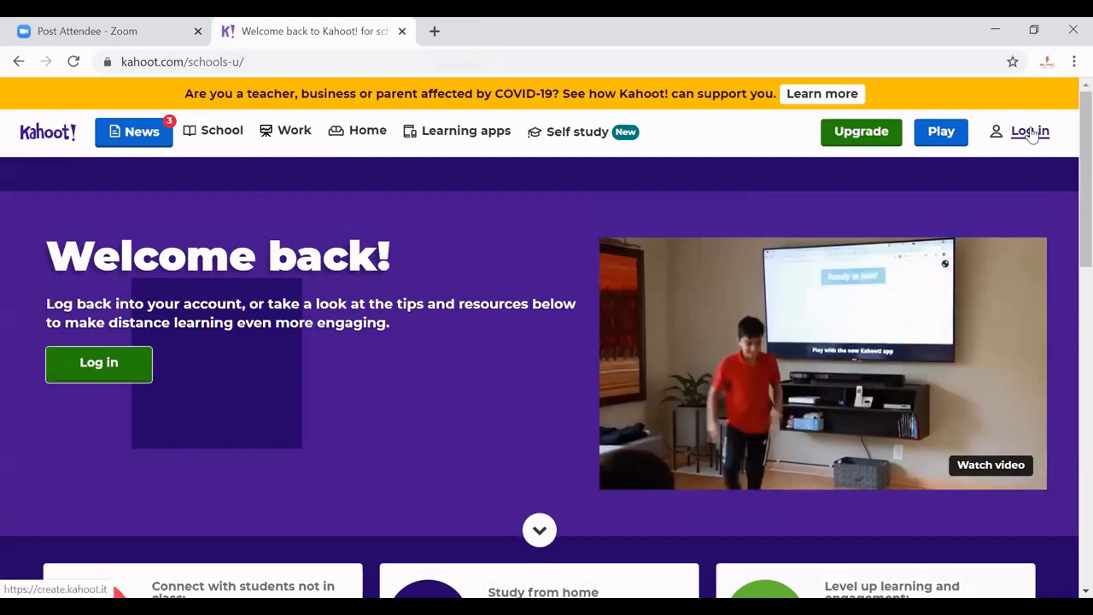
pyautogui.click(1064, 140)
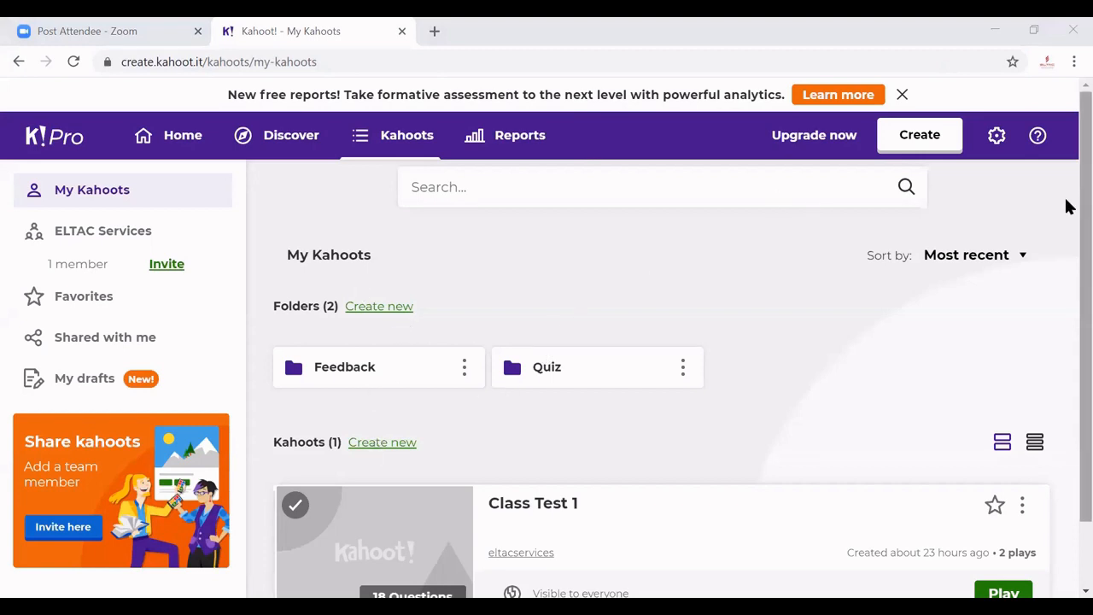
# Create a new blank kahoot from My Kahoots without using a template
pyautogui.scroll(-2, 1067, 256)
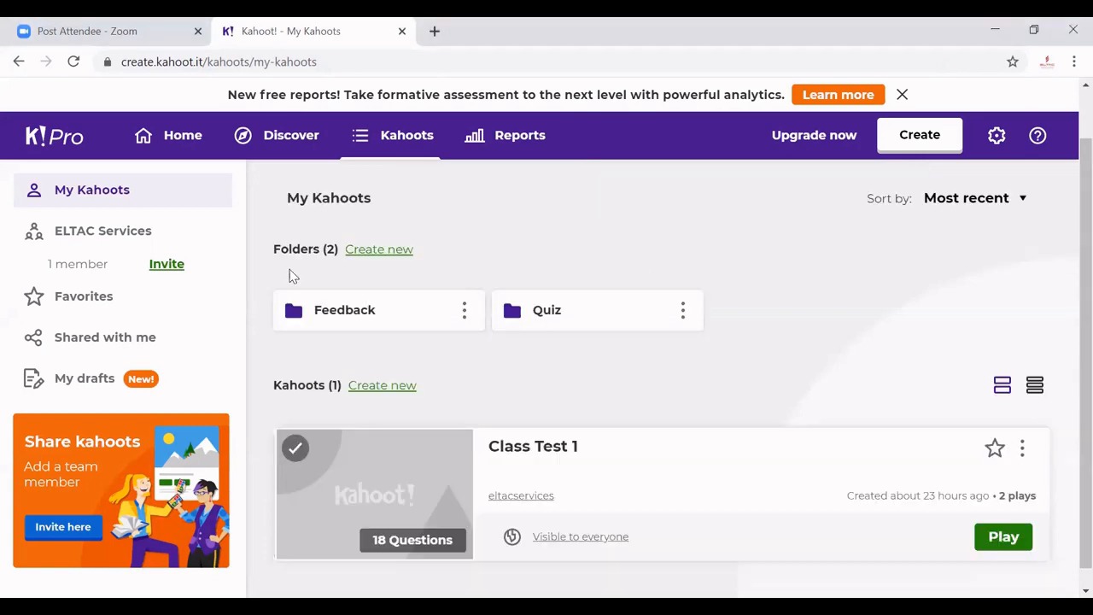
pyautogui.click(397, 387)
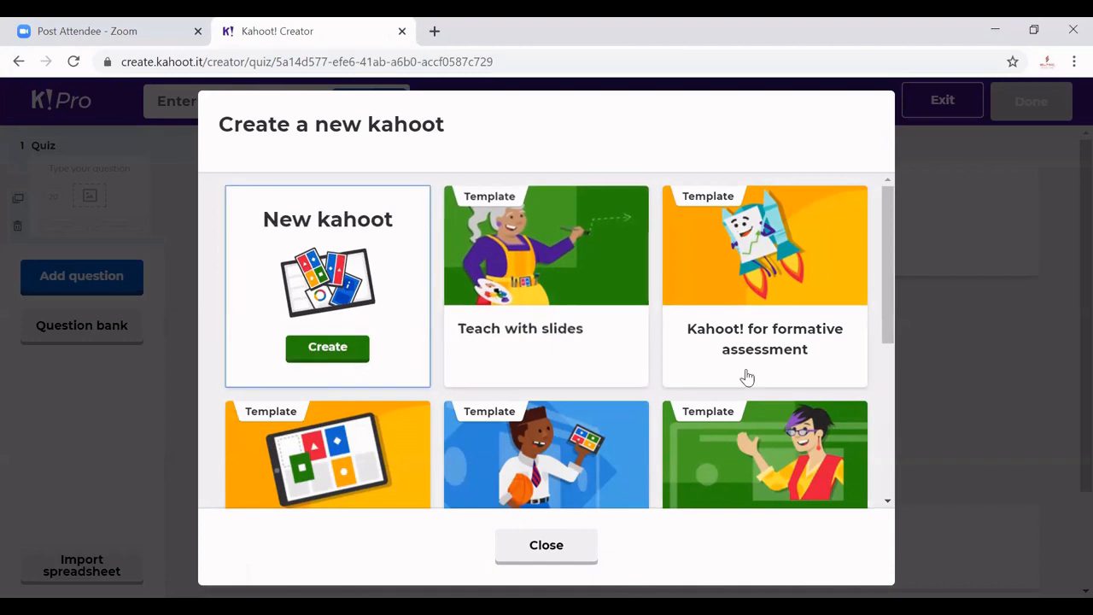
pyautogui.click(319, 357)
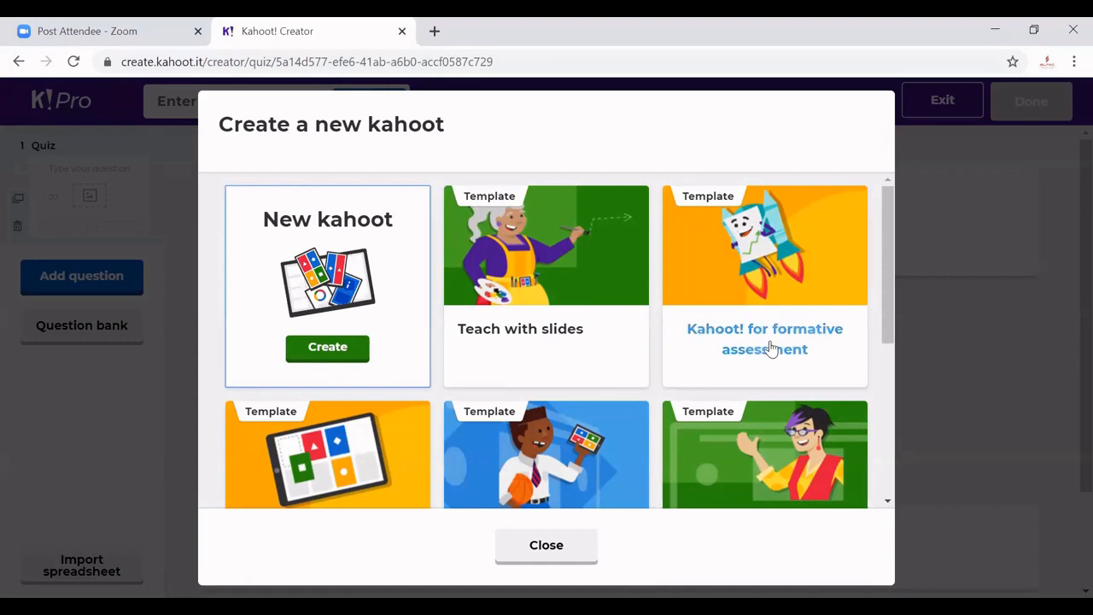
pyautogui.click(346, 351)
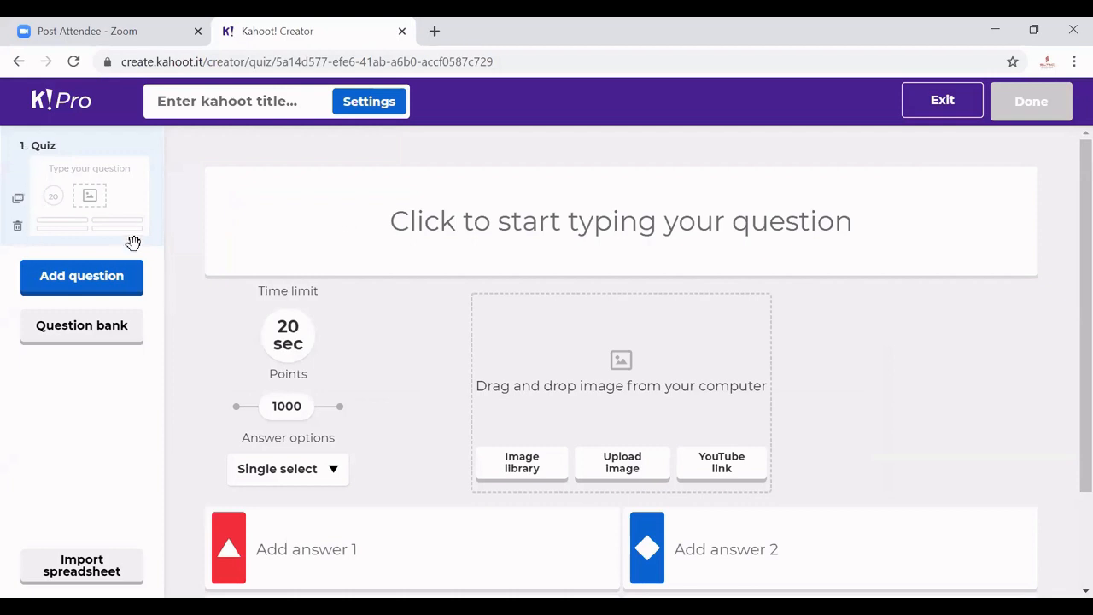
# Enter "What is your favorite hobby?" as the text of the first quiz question
pyautogui.click(113, 338)
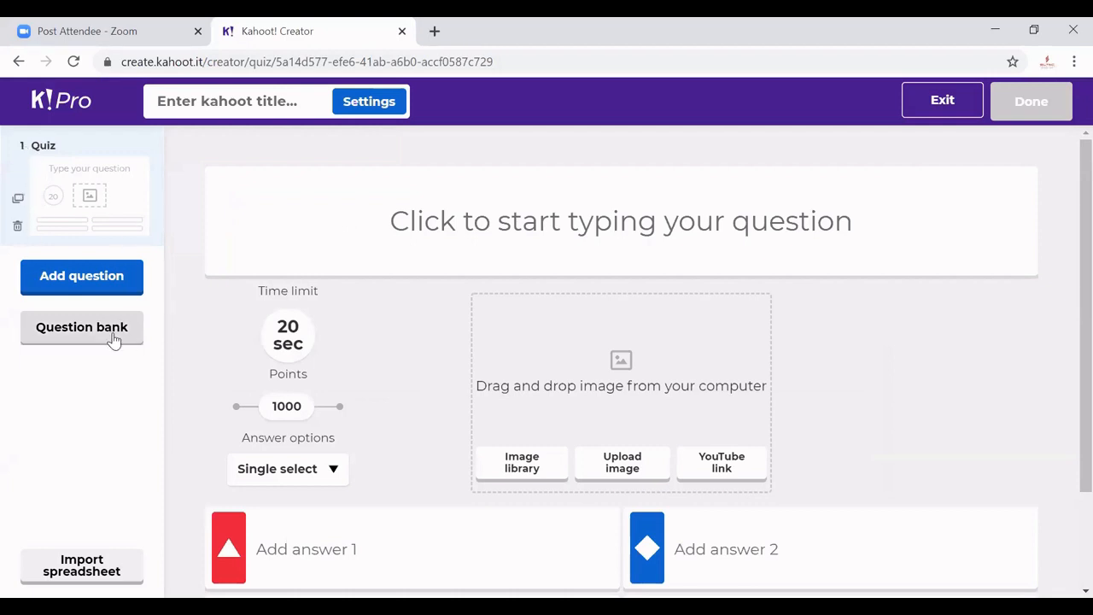
pyautogui.click(634, 222)
pyautogui.write('What ')
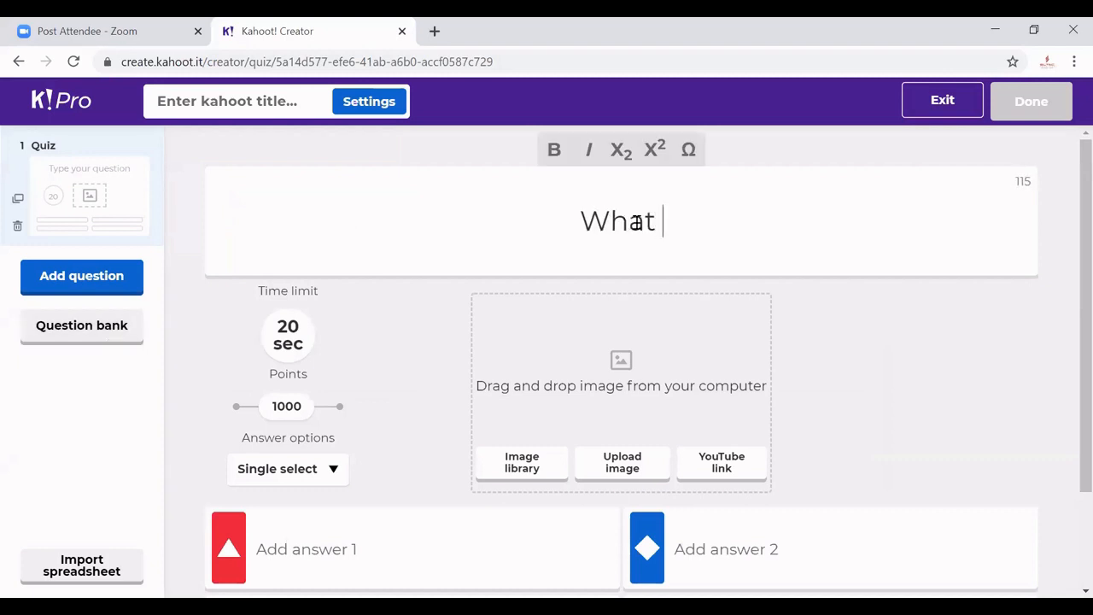
pyautogui.write('is your ')
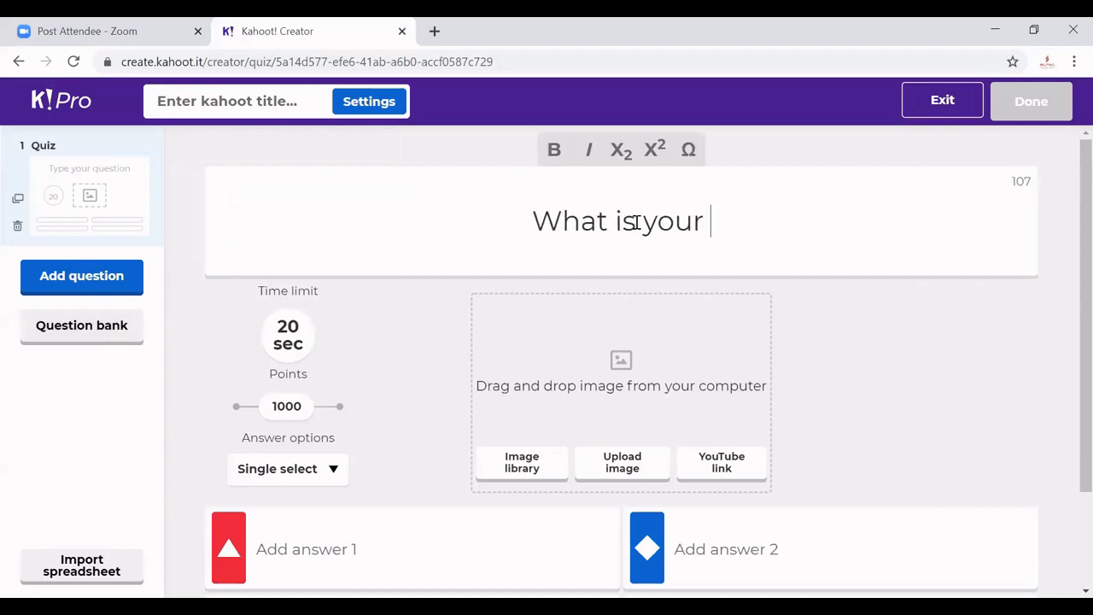
pyautogui.write('favorite hobby?')
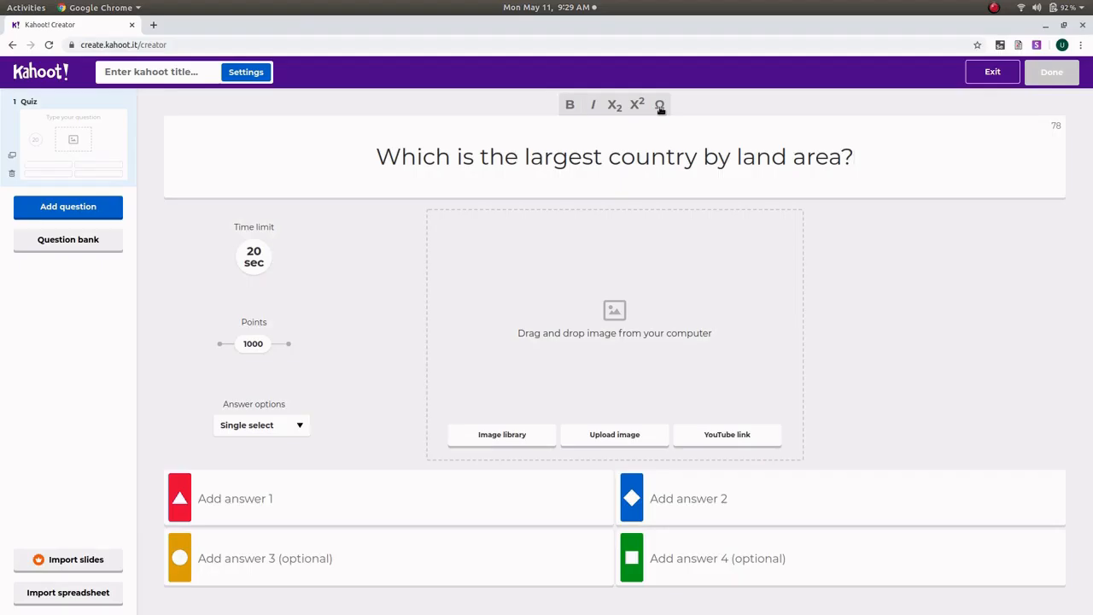
pyautogui.click(658, 105)
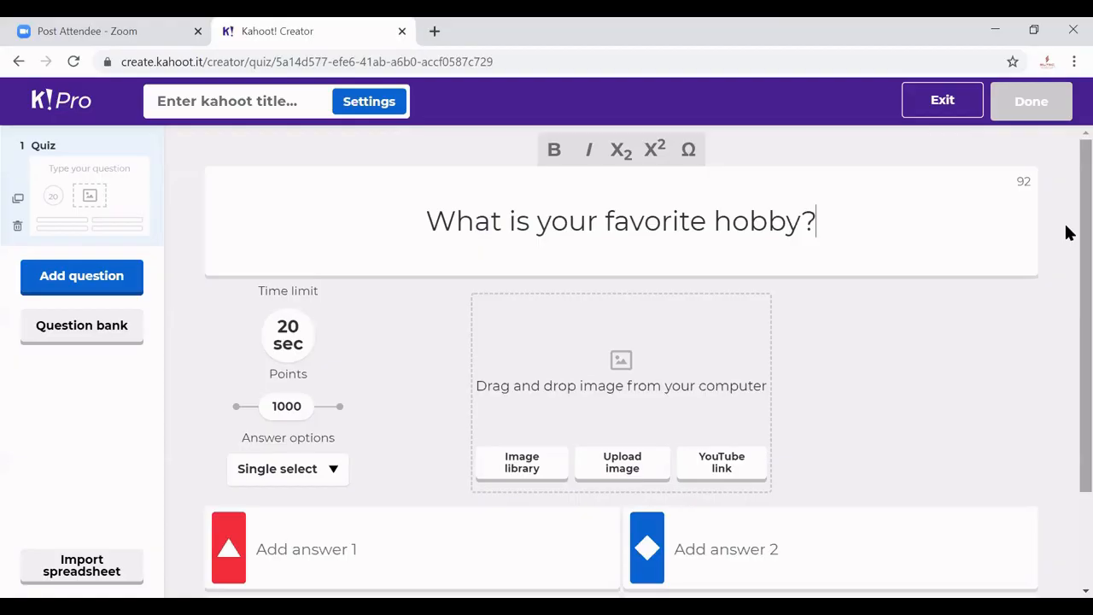
# Set the hobby question's time limit to 30 seconds and its points to 0
pyautogui.scroll(-2, 1065, 273)
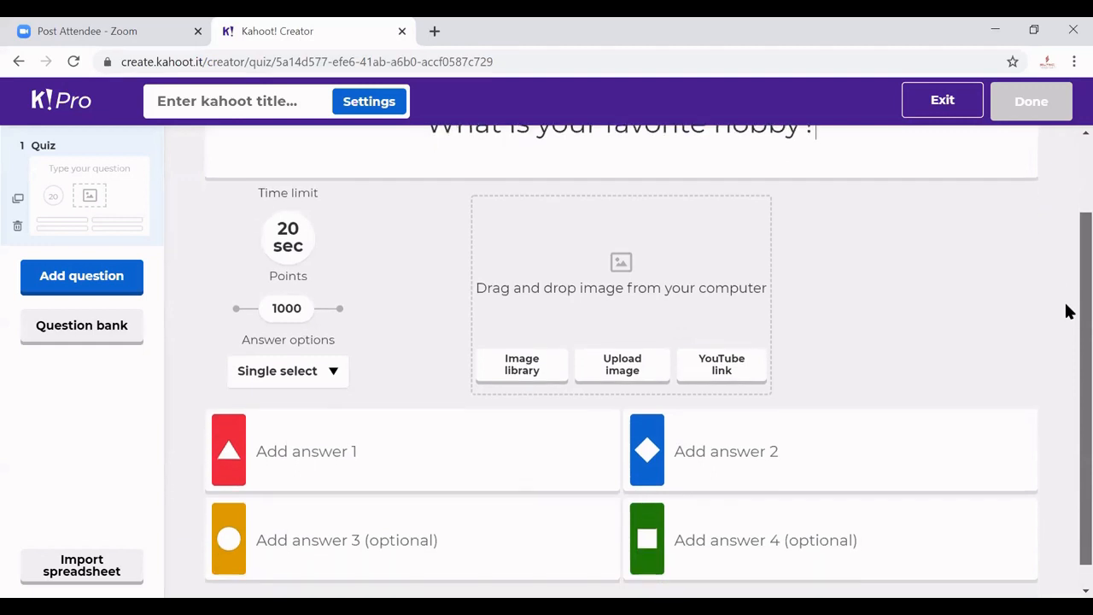
pyautogui.click(299, 241)
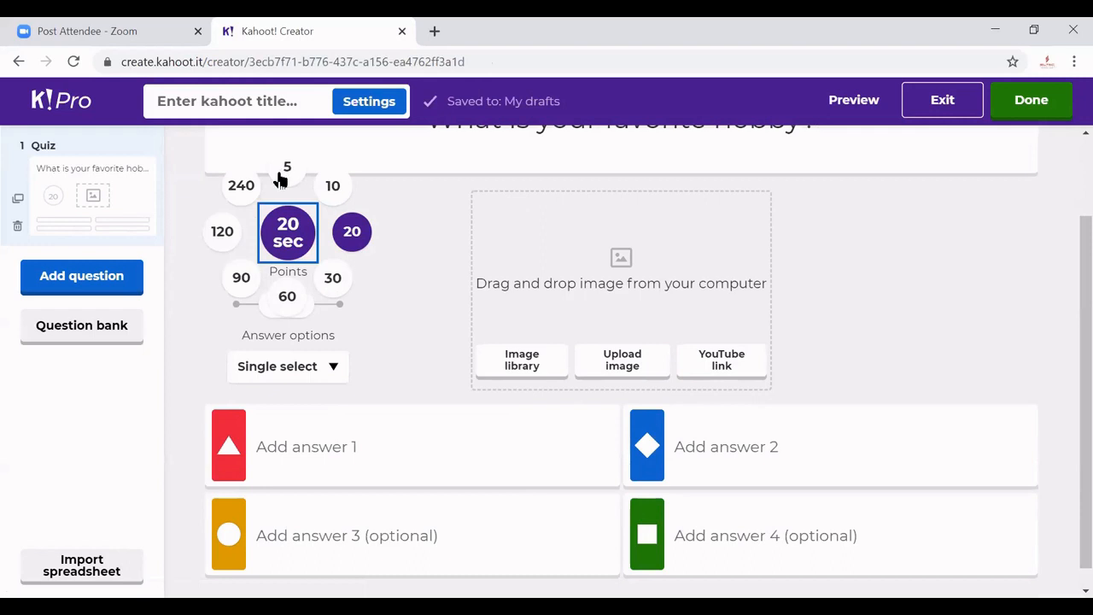
pyautogui.click(333, 277)
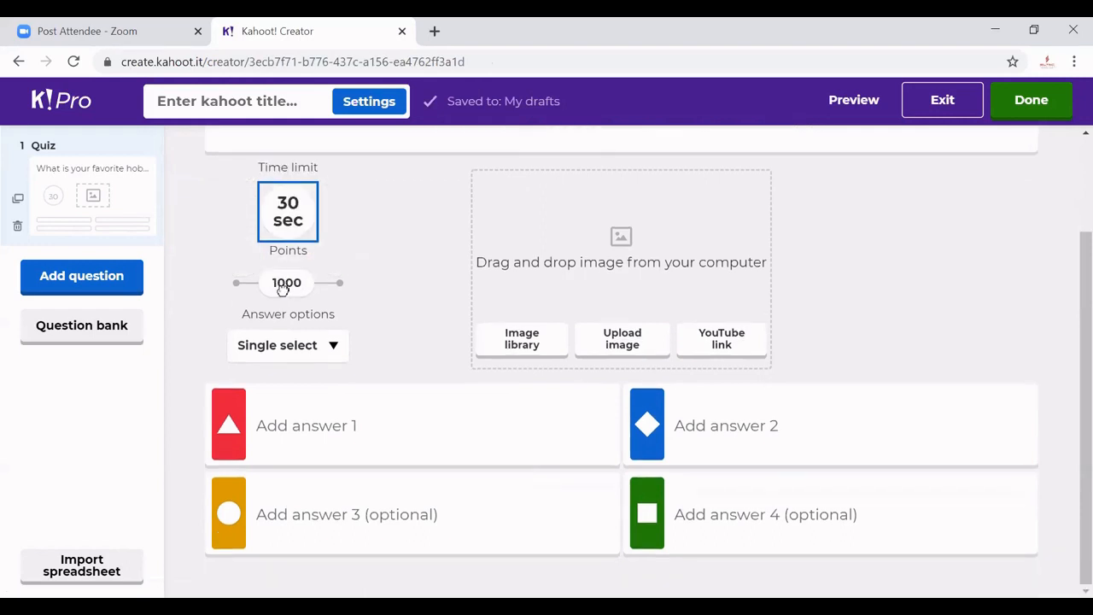
pyautogui.click(282, 288)
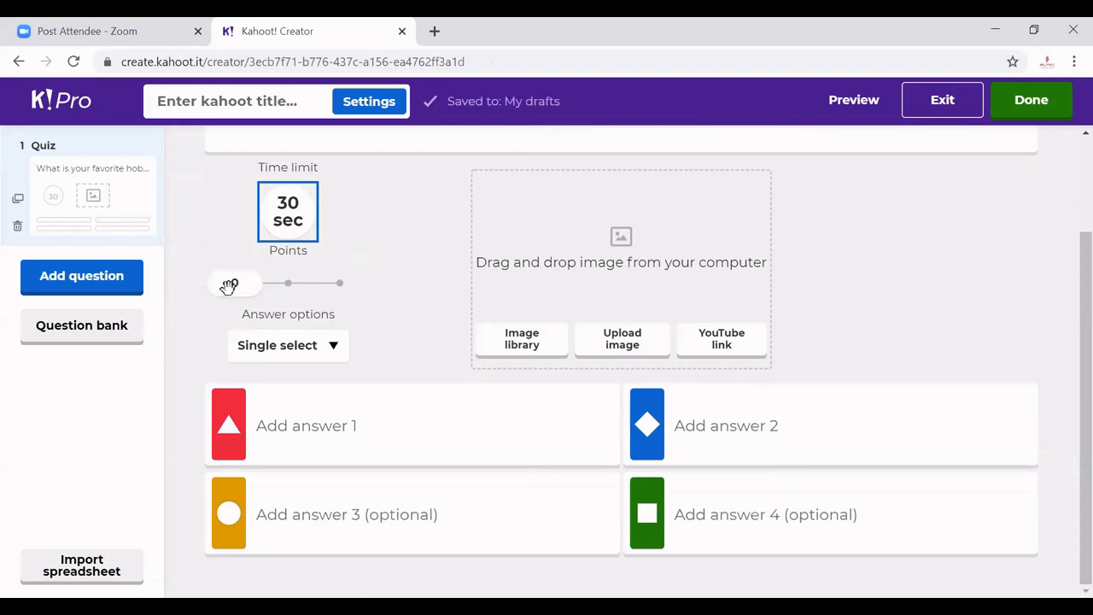
pyautogui.moveTo(228, 286); pyautogui.dragTo(205, 304)
# Examine the hobby question's single-select and multi-select answer options and its four answer fields
pyautogui.click(333, 346)
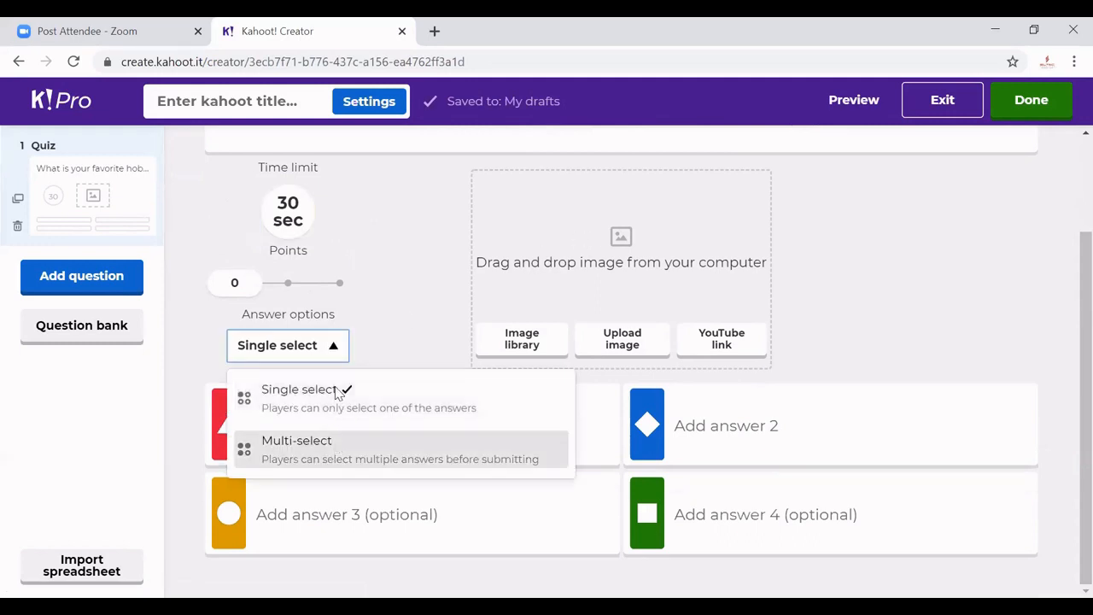
pyautogui.click(359, 351)
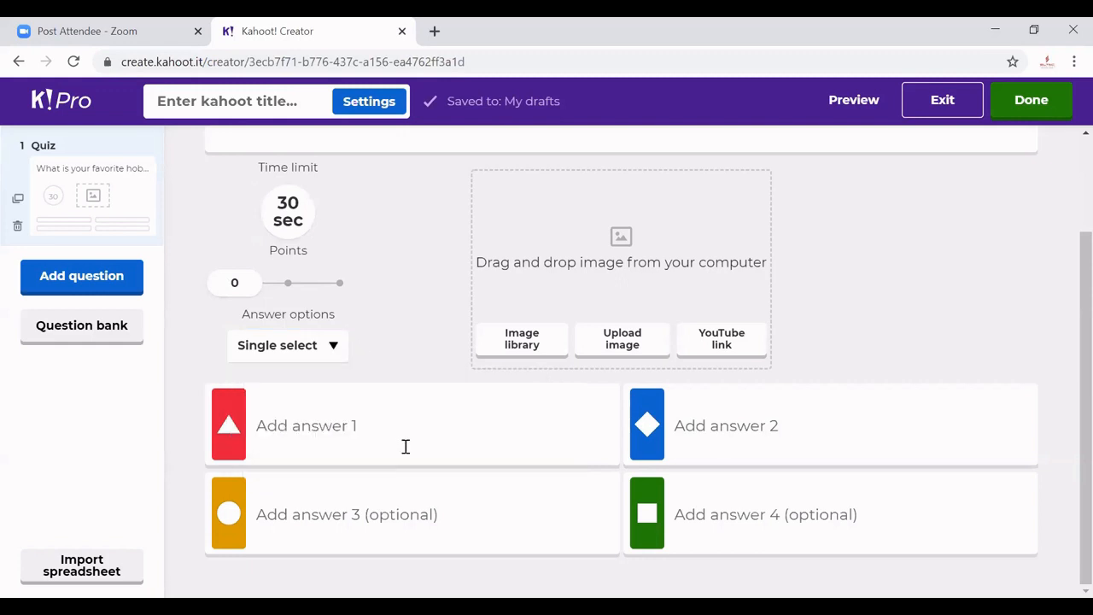
pyautogui.click(578, 434)
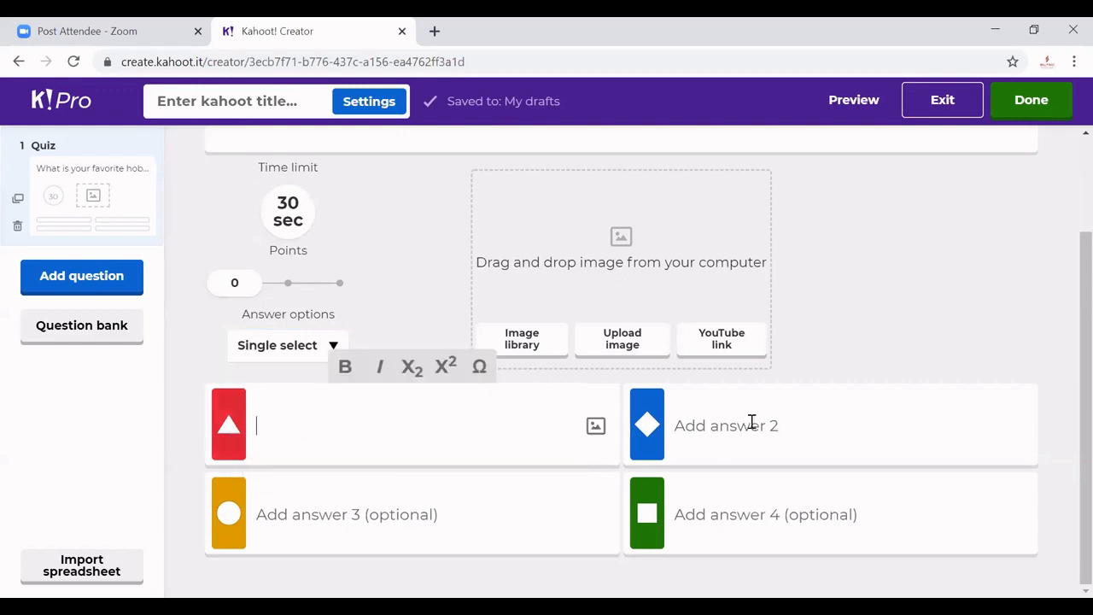
pyautogui.click(752, 423)
pyautogui.click(769, 517)
pyautogui.click(419, 530)
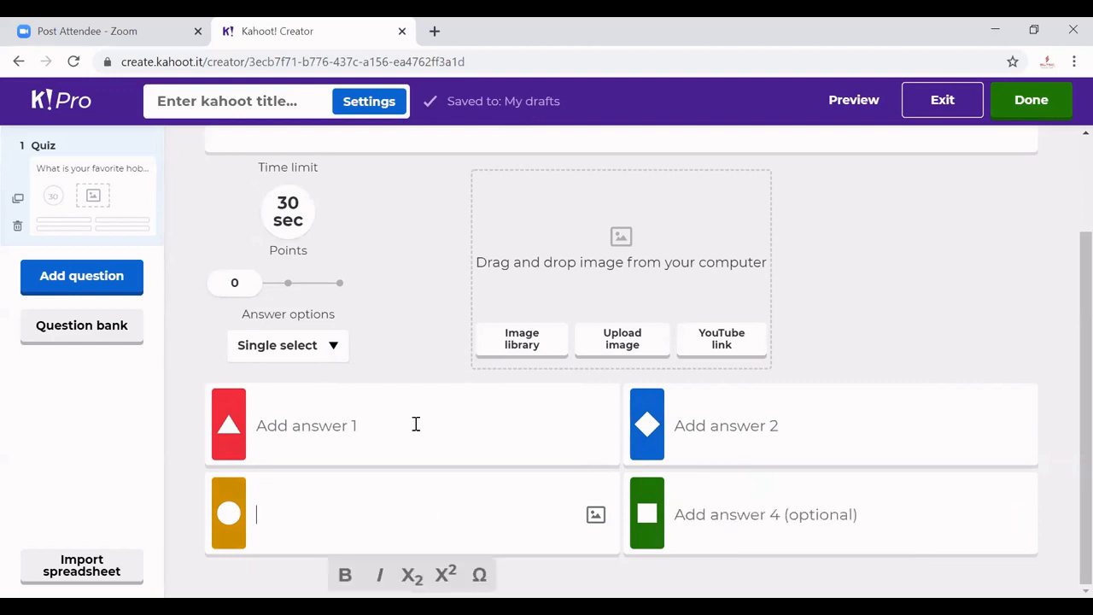
pyautogui.click(415, 426)
pyautogui.click(798, 433)
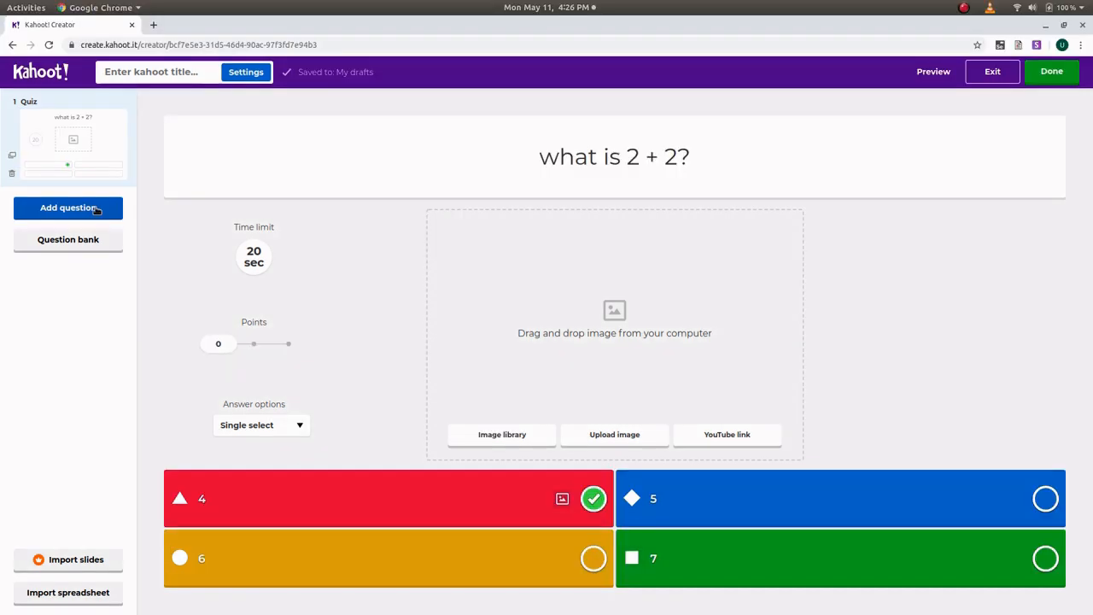
# Add a second question of the Quiz type after the "what is 2 + 2?" question
pyautogui.click(100, 207)
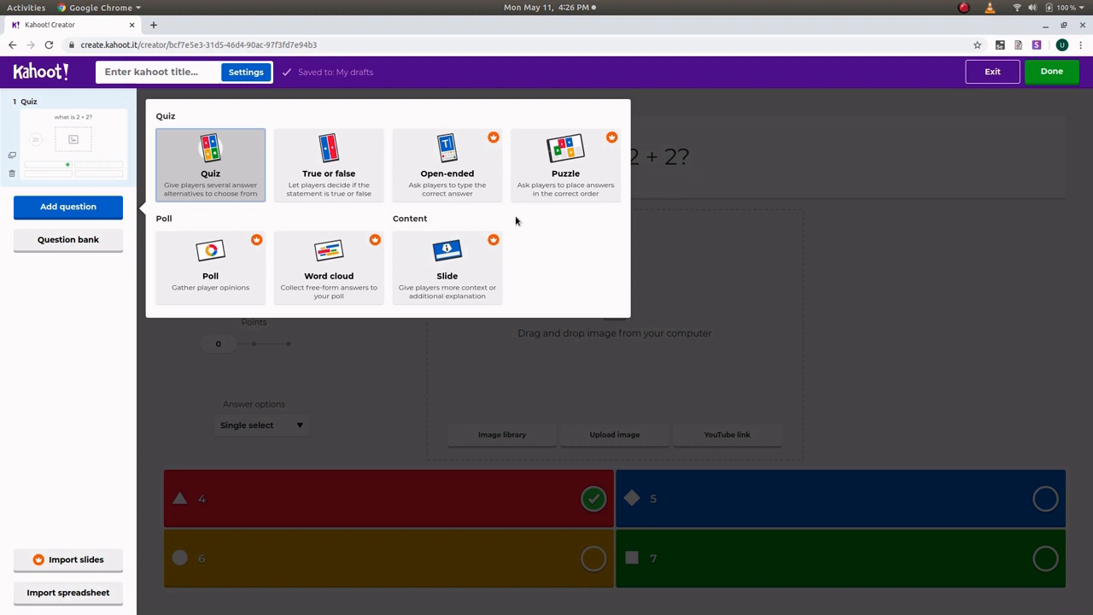
pyautogui.click(230, 162)
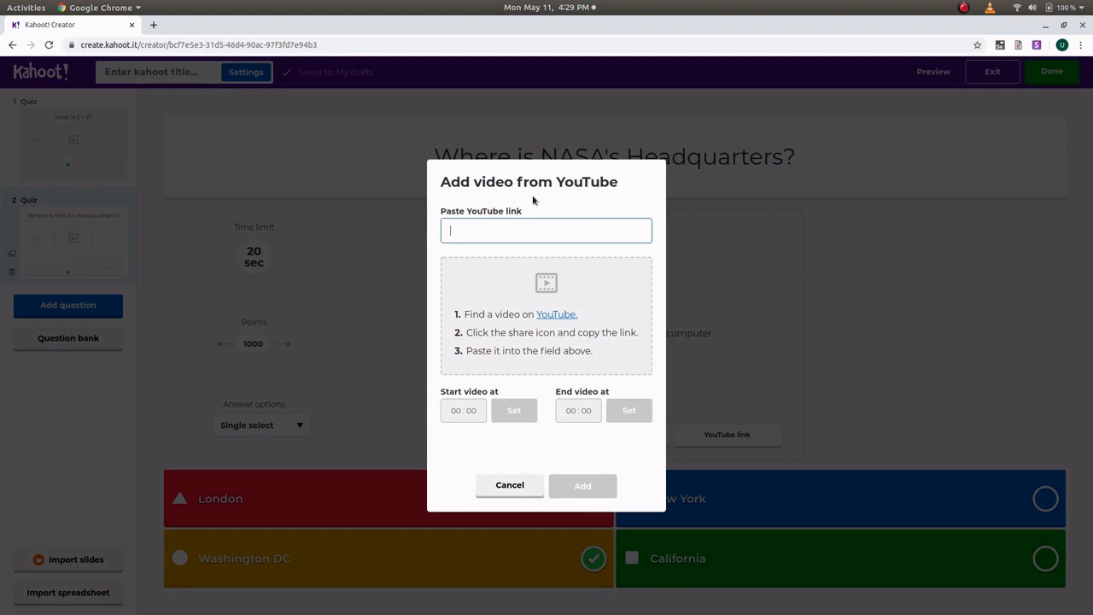
pyautogui.write('https://www.youtube.com/watch?v=5EgRrAK8_HQ')
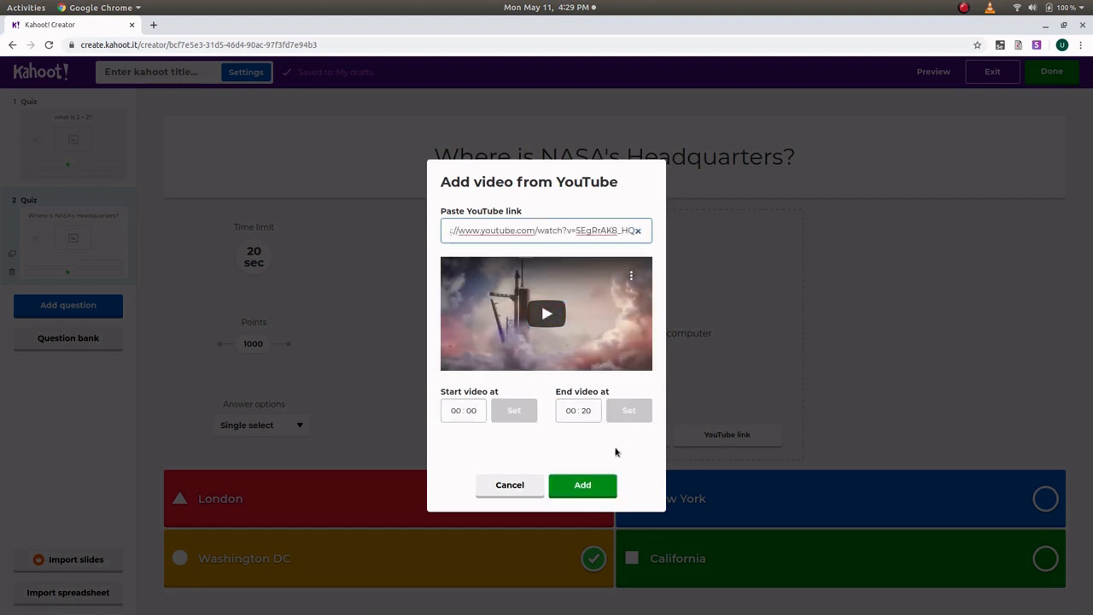
pyautogui.click(584, 486)
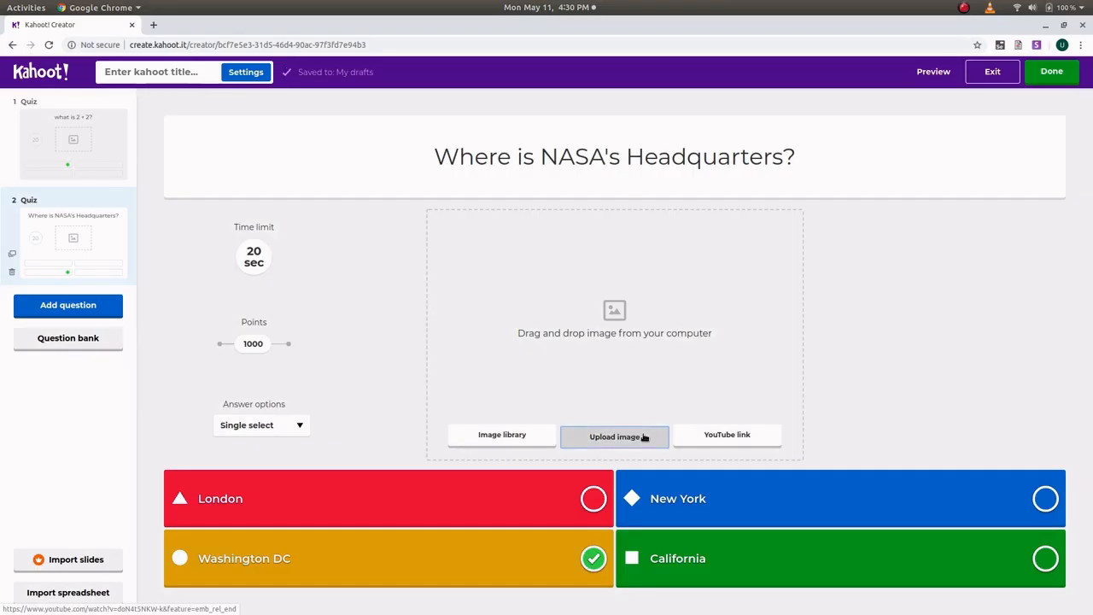
pyautogui.click(643, 438)
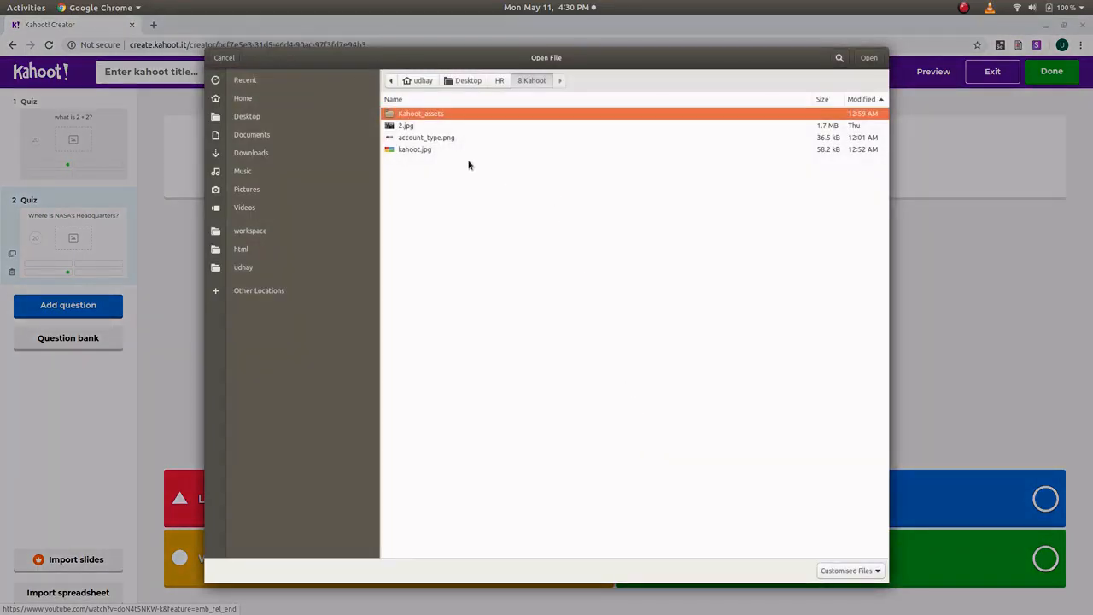
pyautogui.doubleClick(422, 150)
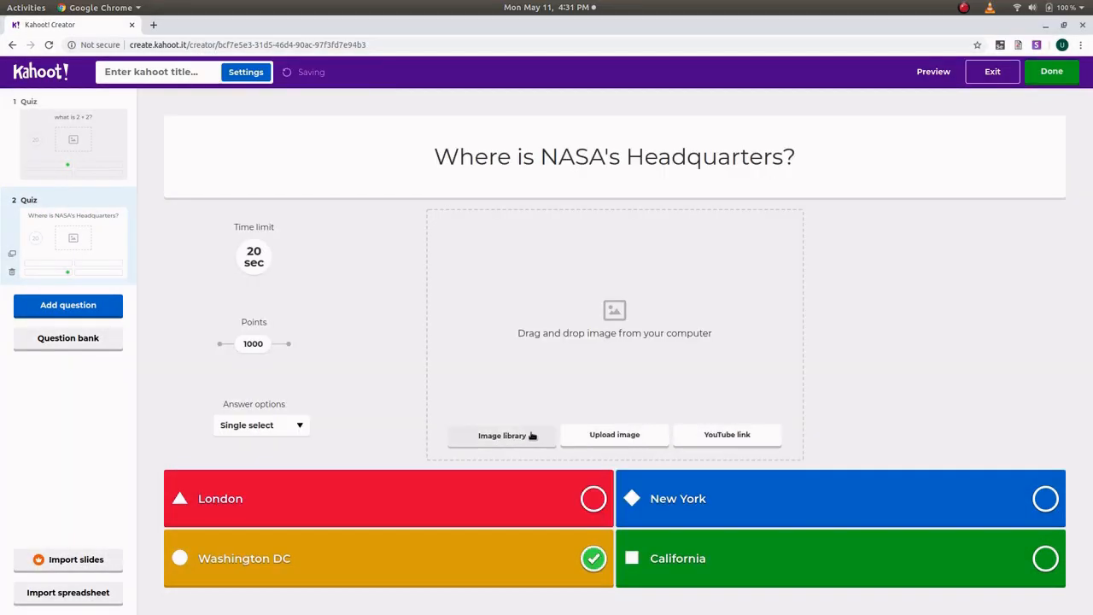
# Insert the space shuttle launch picture from the Kahoot image library into the NASA headquarters question
pyautogui.click(502, 436)
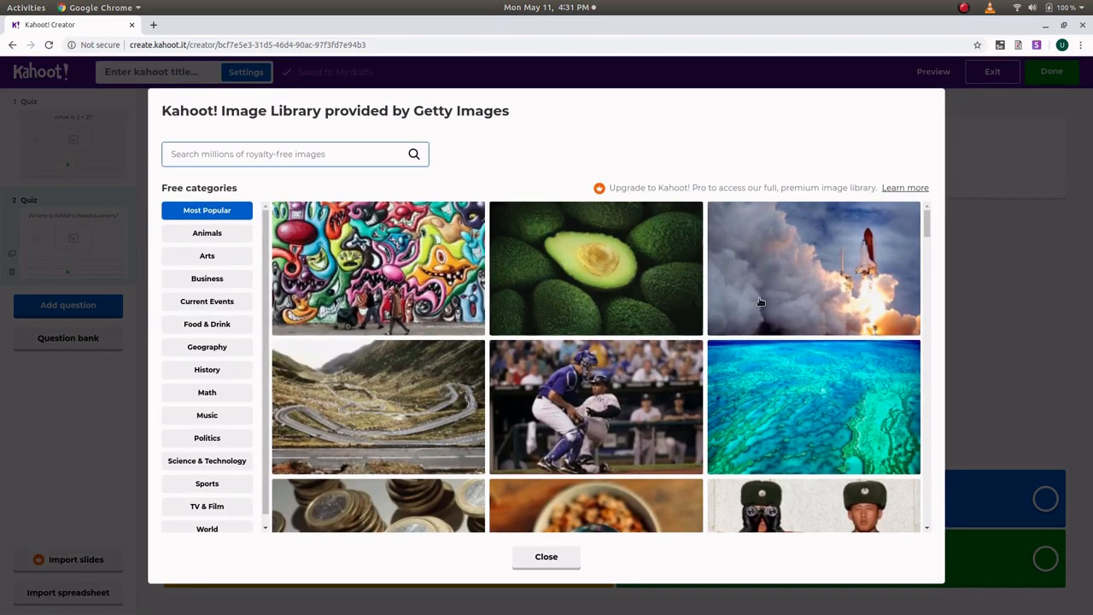
pyautogui.click(802, 317)
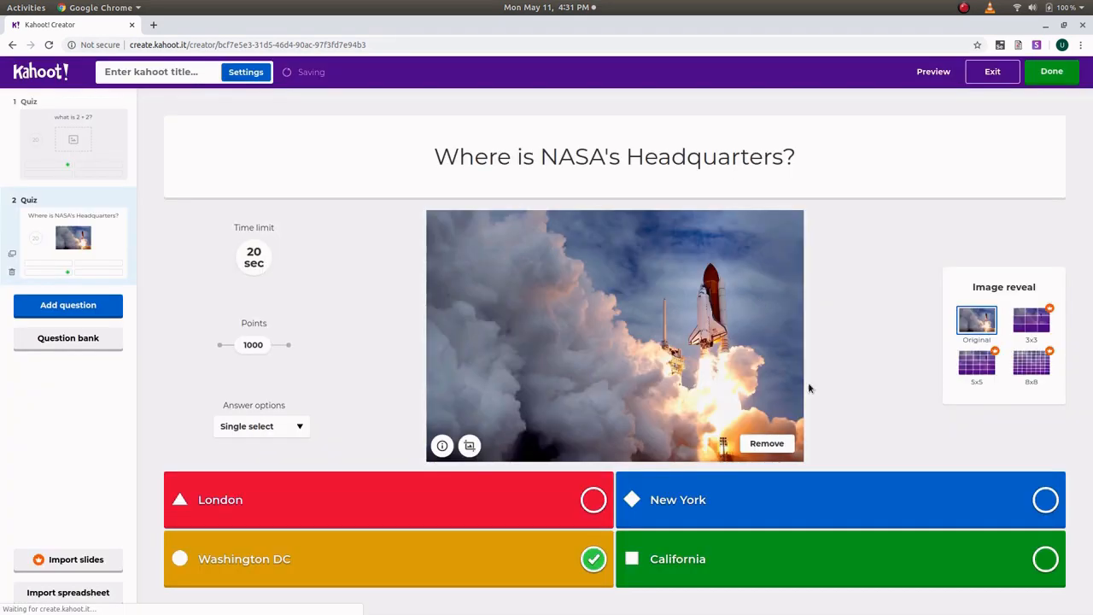
pyautogui.click(101, 309)
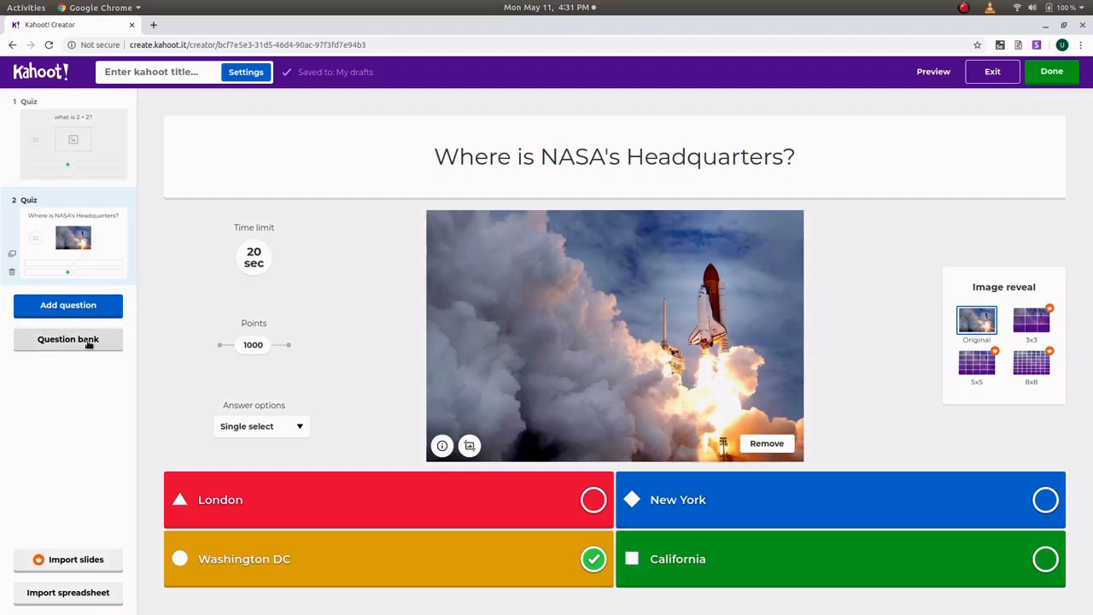
# Search the question bank for "nasa" and add the question "what does NASA stand for?" with the NASA logo to the kahoot
pyautogui.click(88, 341)
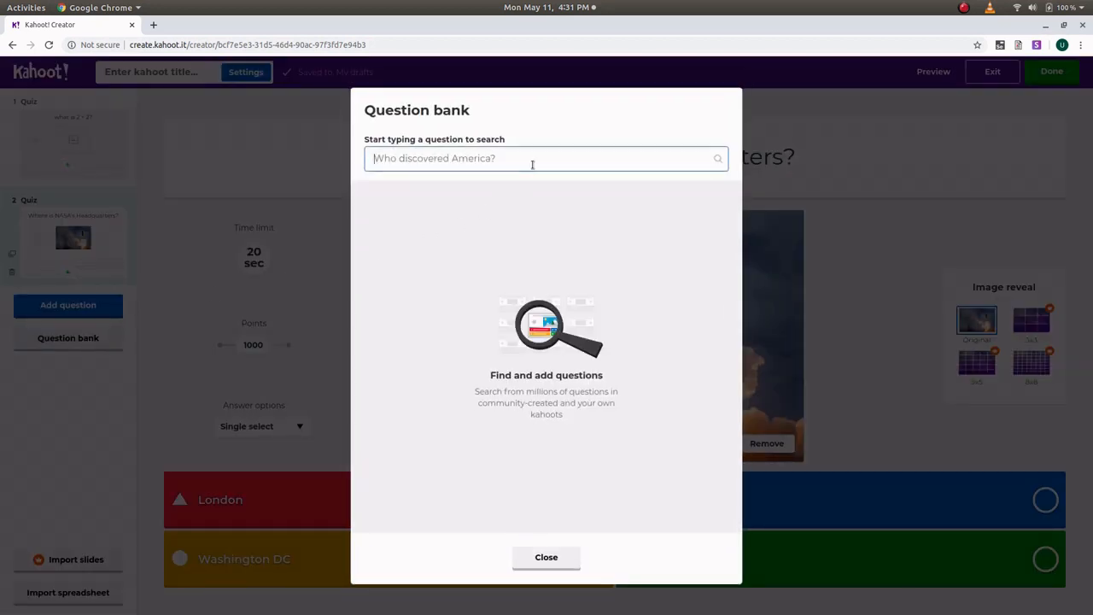
pyautogui.write('nasa')
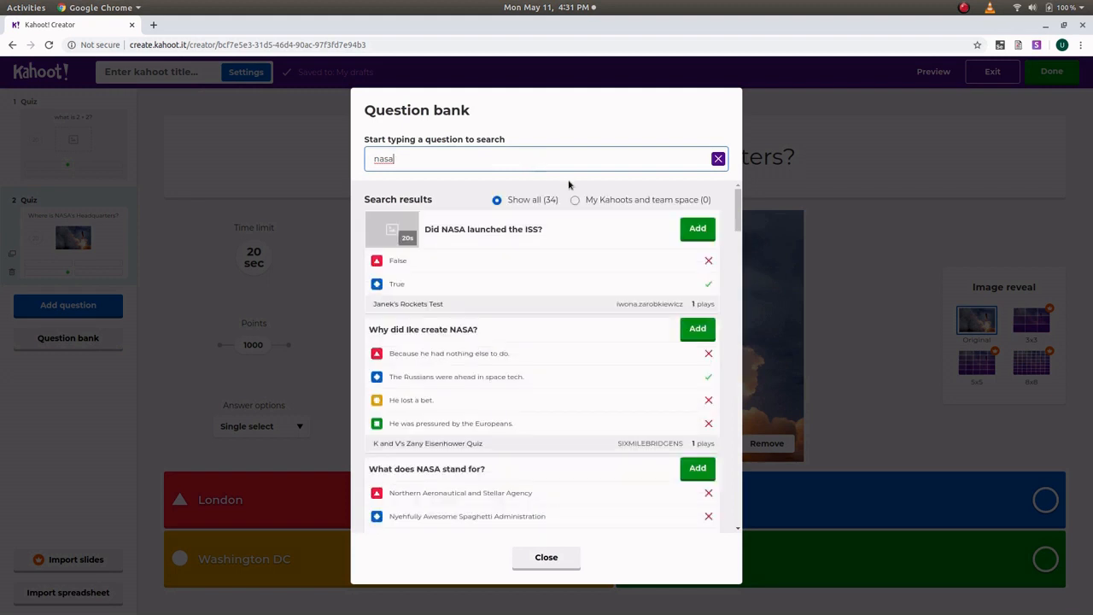
pyautogui.scroll(-5, 599, 324)
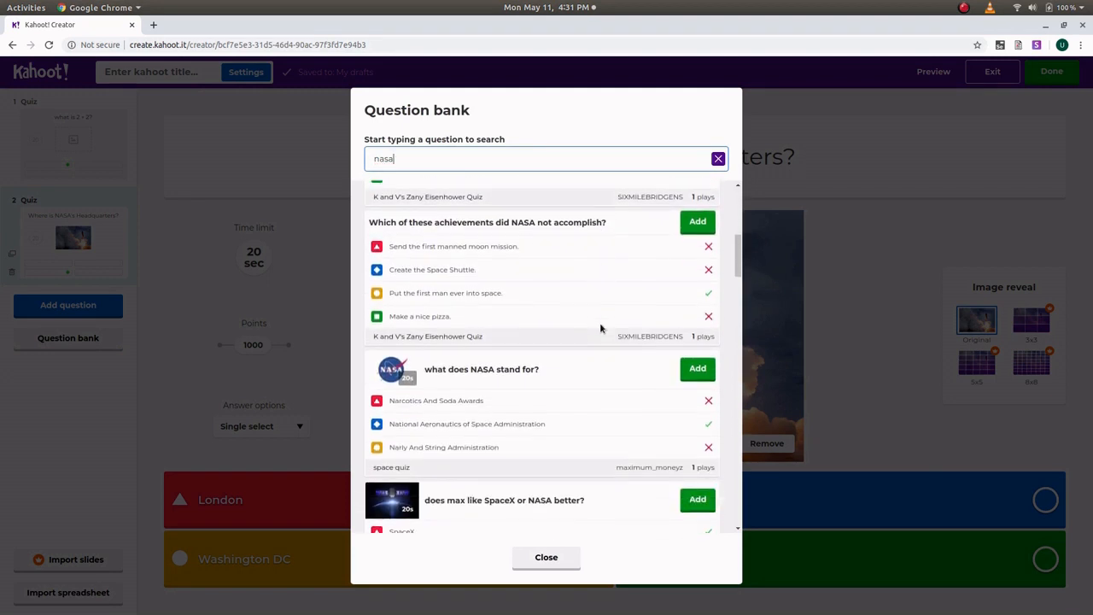
pyautogui.click(692, 363)
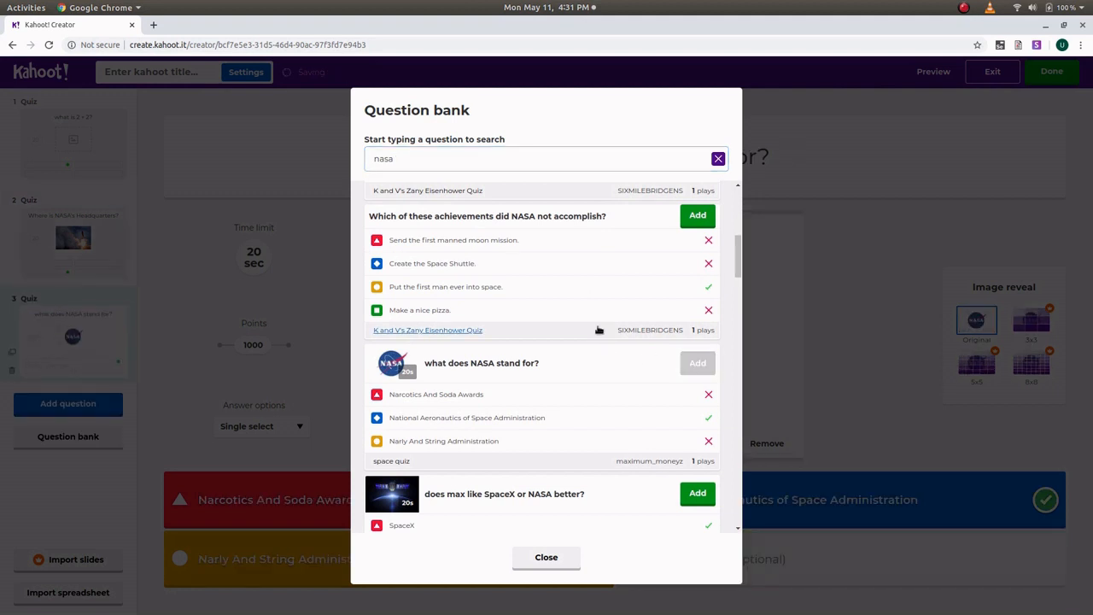
pyautogui.scroll(2, 598, 328)
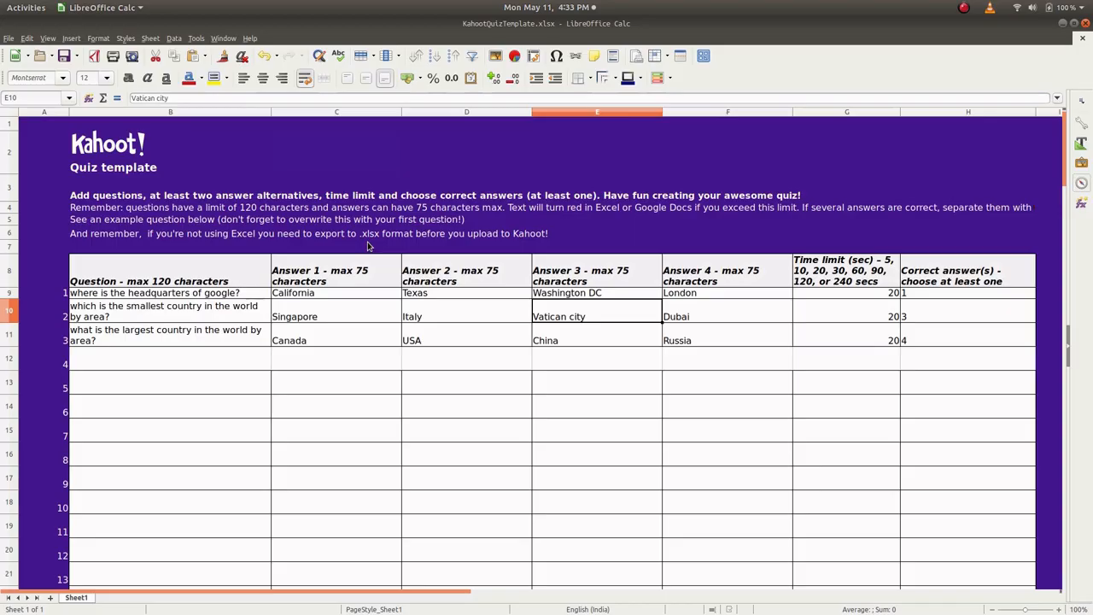
# Switch to the Kahoot creator in Chrome, import KahootQuizTemplate.xlsx from the Downloads folder and add its questions to the kahoot
pyautogui.hotkey('alt', 'Tab')
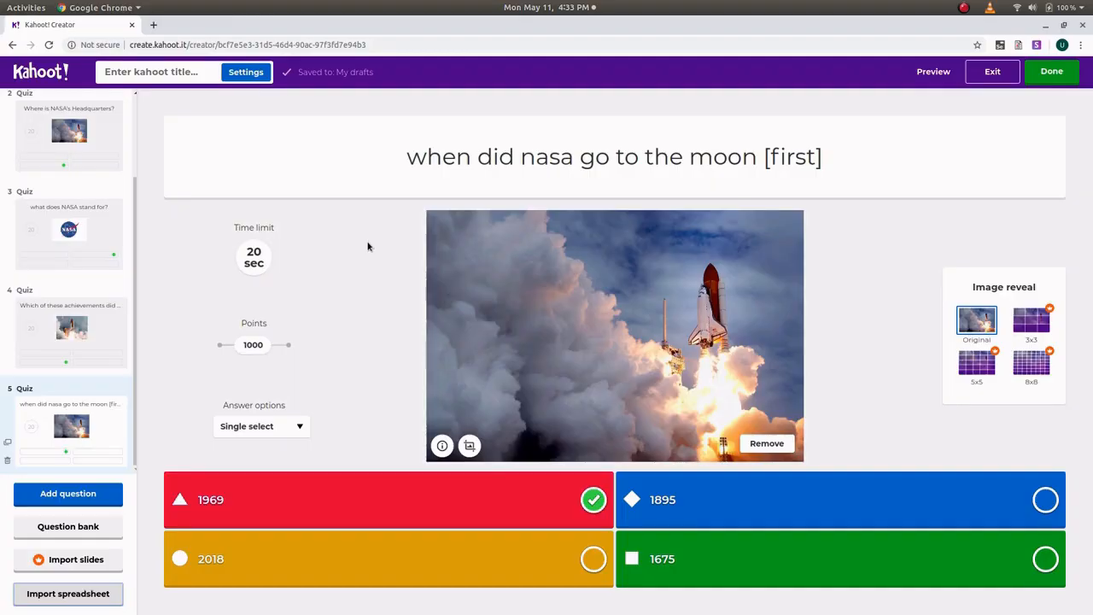
pyautogui.click(79, 600)
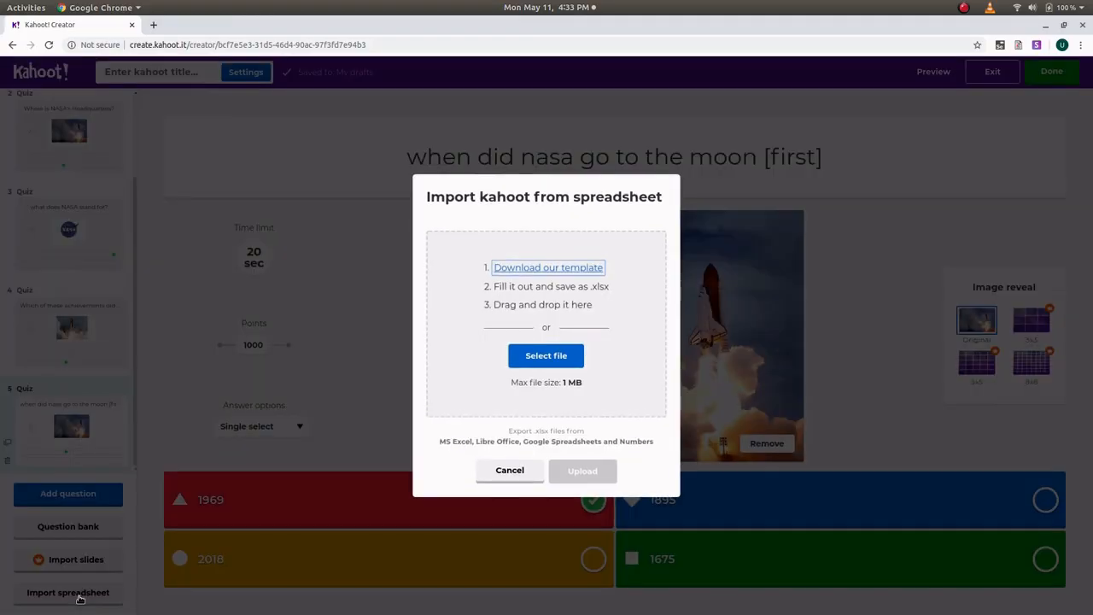
pyautogui.click(546, 363)
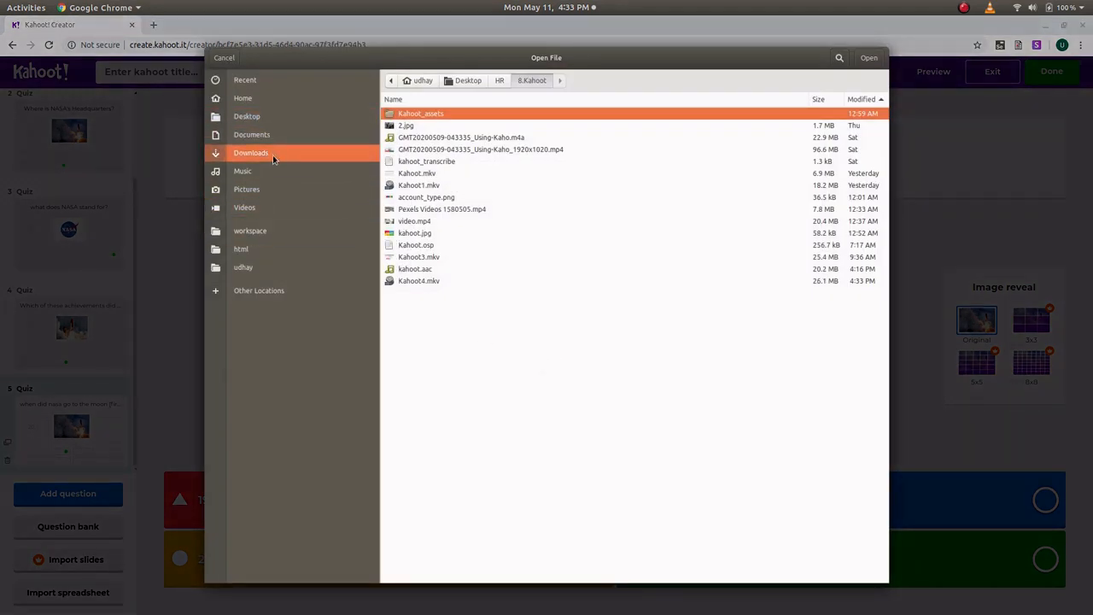
pyautogui.click(273, 154)
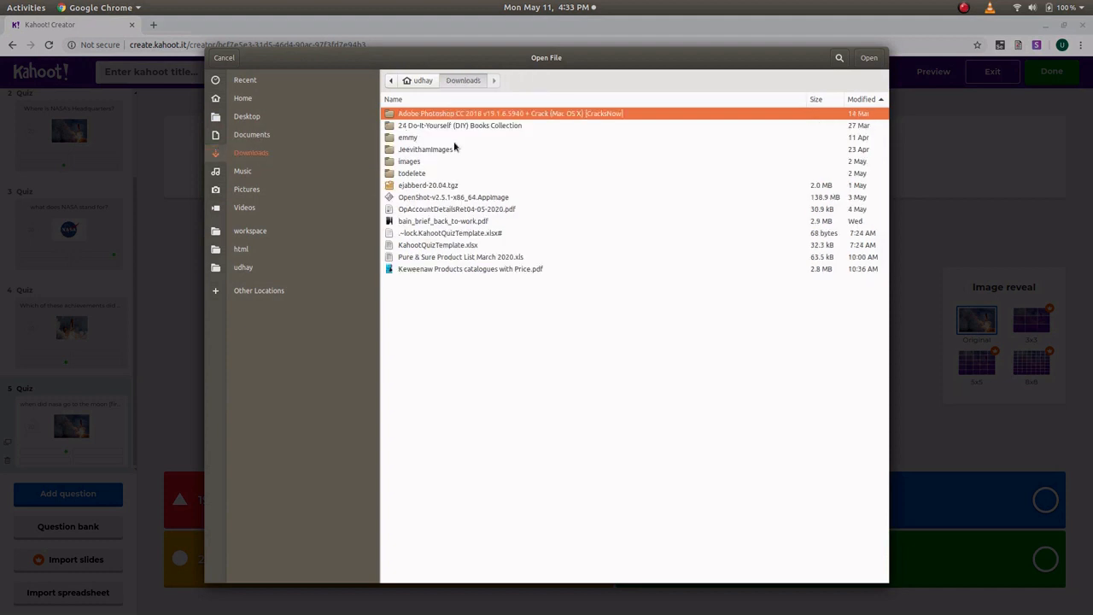
pyautogui.click(464, 246)
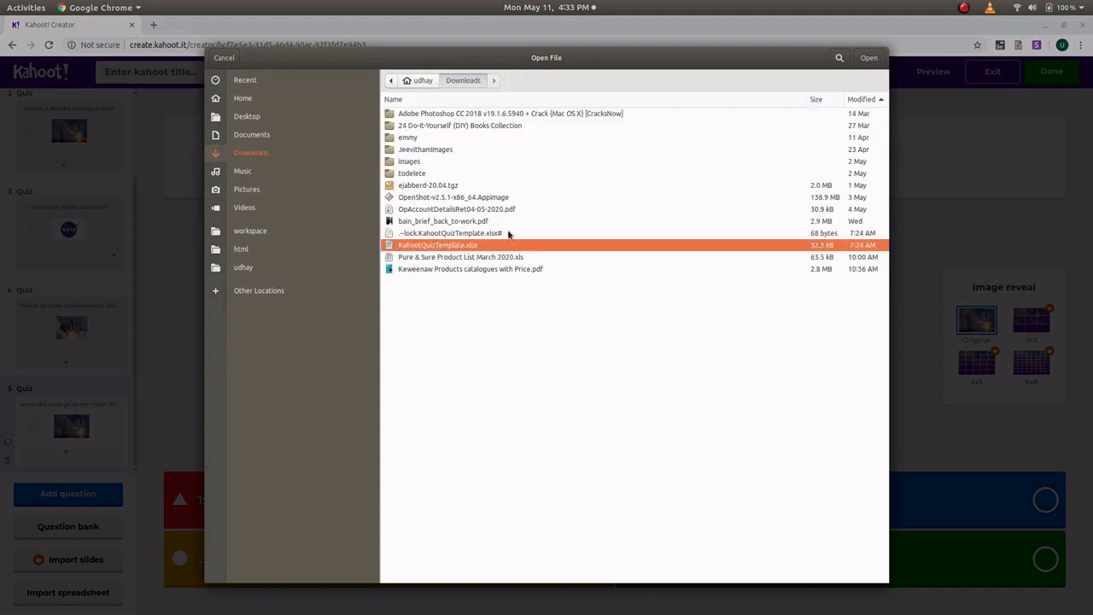
pyautogui.click(869, 58)
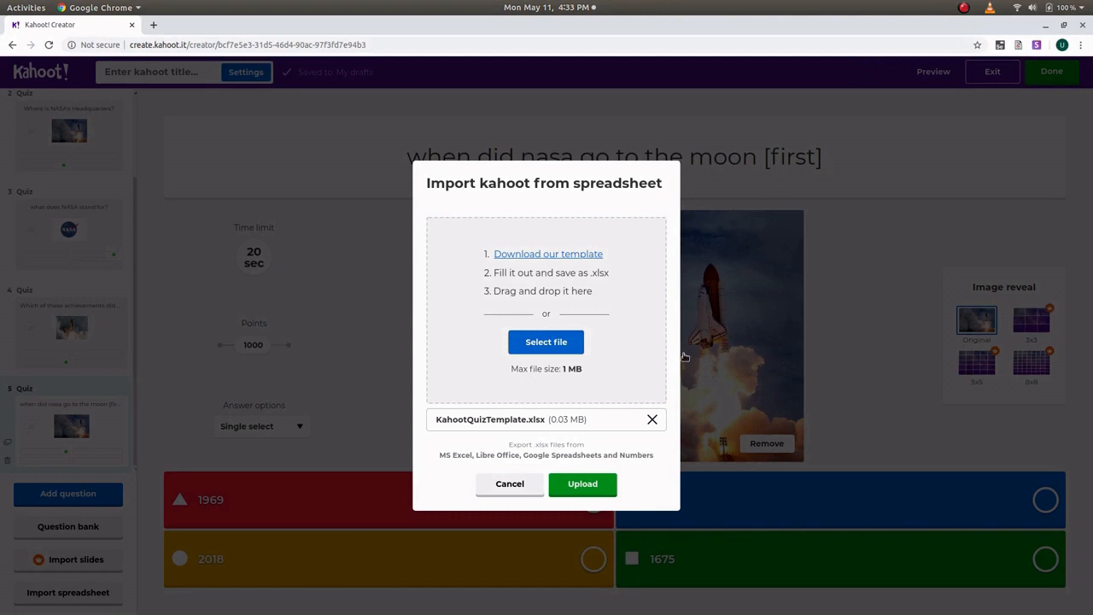
pyautogui.click(589, 487)
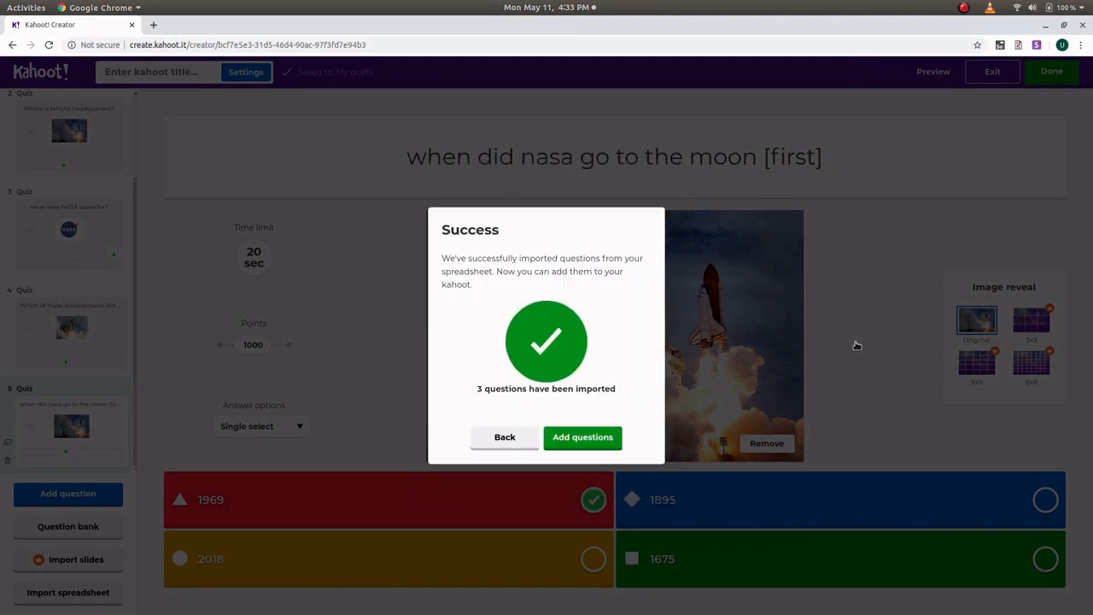
pyautogui.click(582, 439)
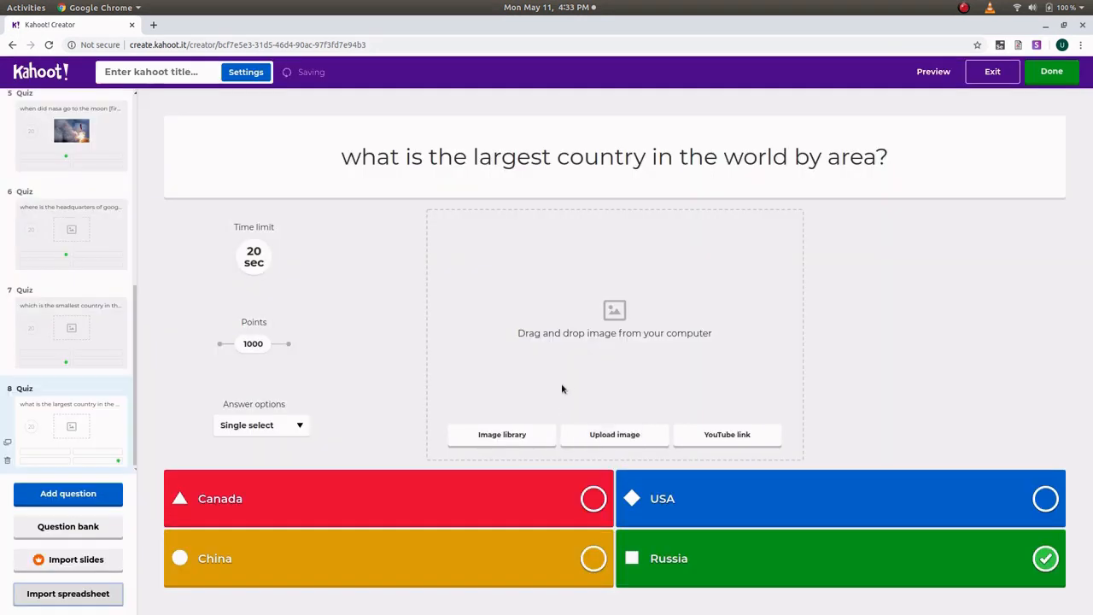
# Review the three imported questions and preview the one about the largest country in the world by area
pyautogui.click(102, 227)
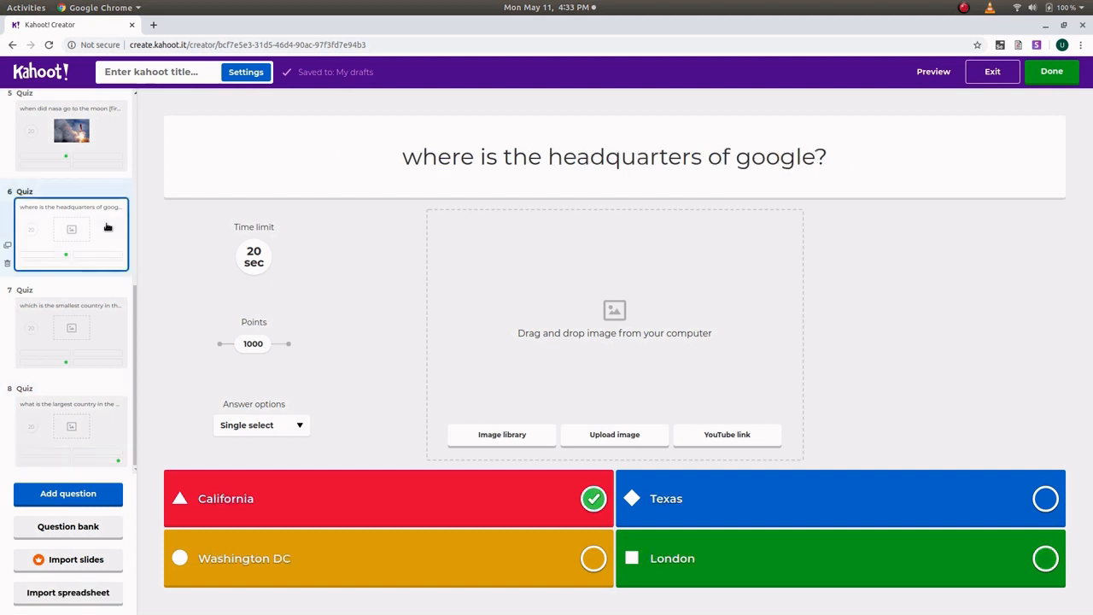
pyautogui.click(105, 335)
pyautogui.click(111, 412)
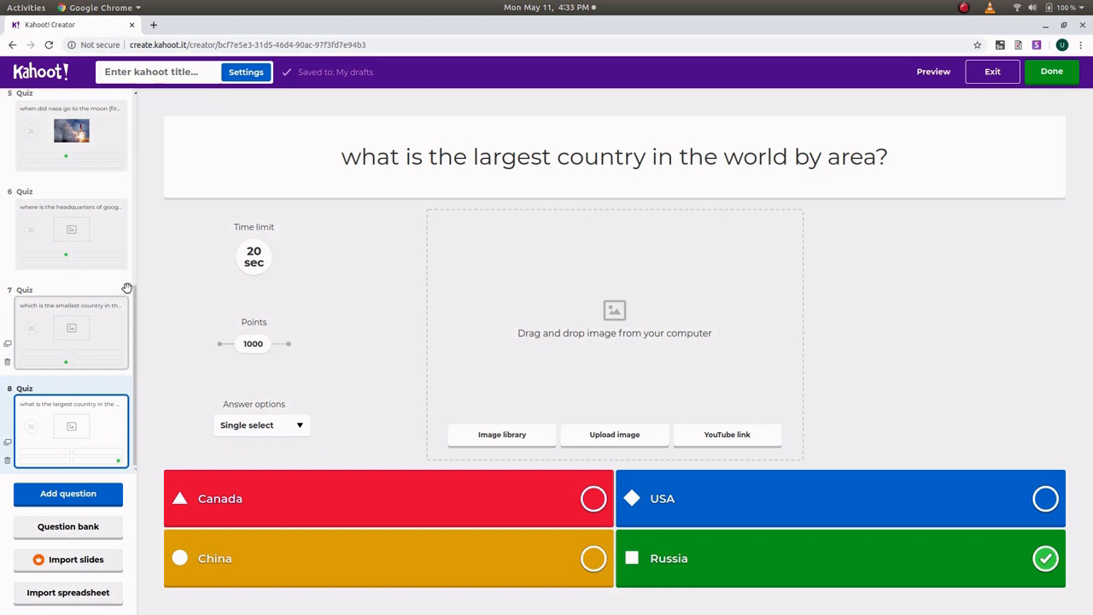
pyautogui.click(933, 72)
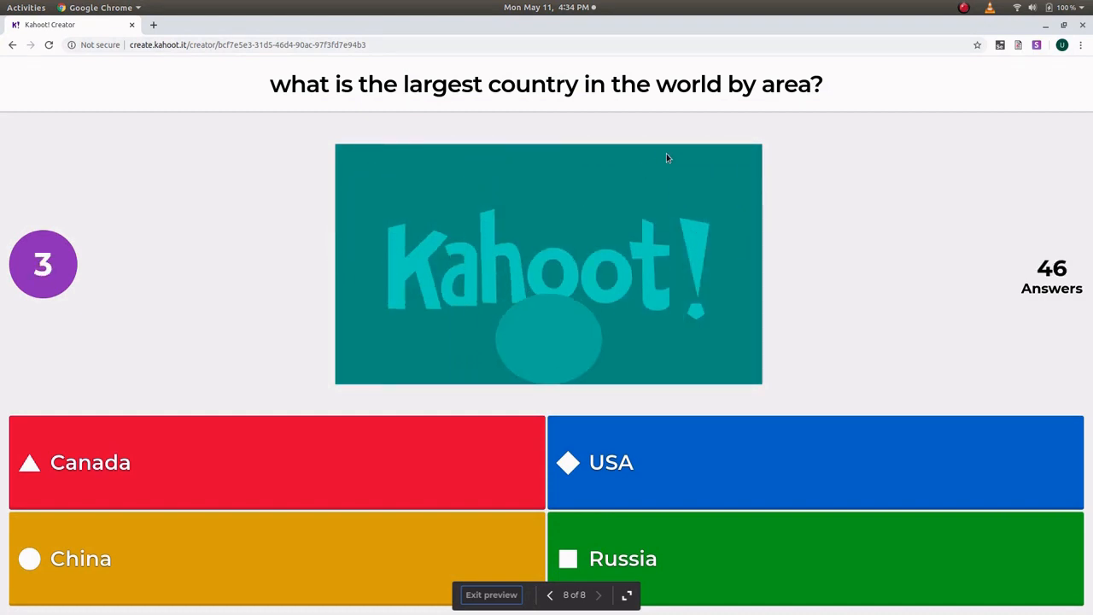
pyautogui.click(491, 595)
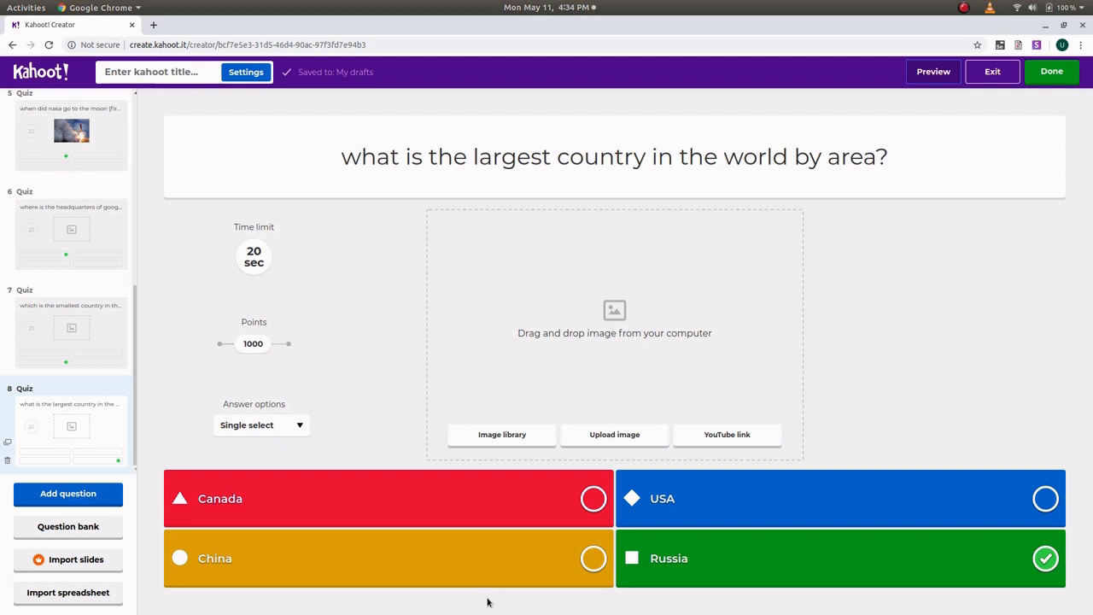
# Finalize the kahoot with the title "Sample Kahoot Quiz" and the description "Sample Kahoot Quiz for demo purposes."
pyautogui.click(1051, 73)
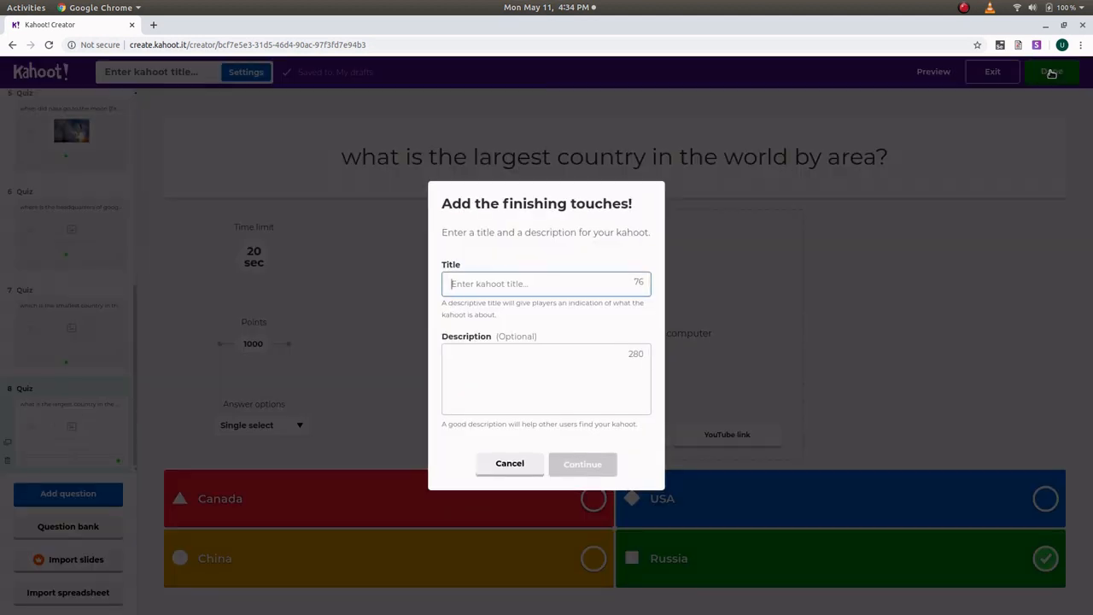
pyautogui.write('Sample ')
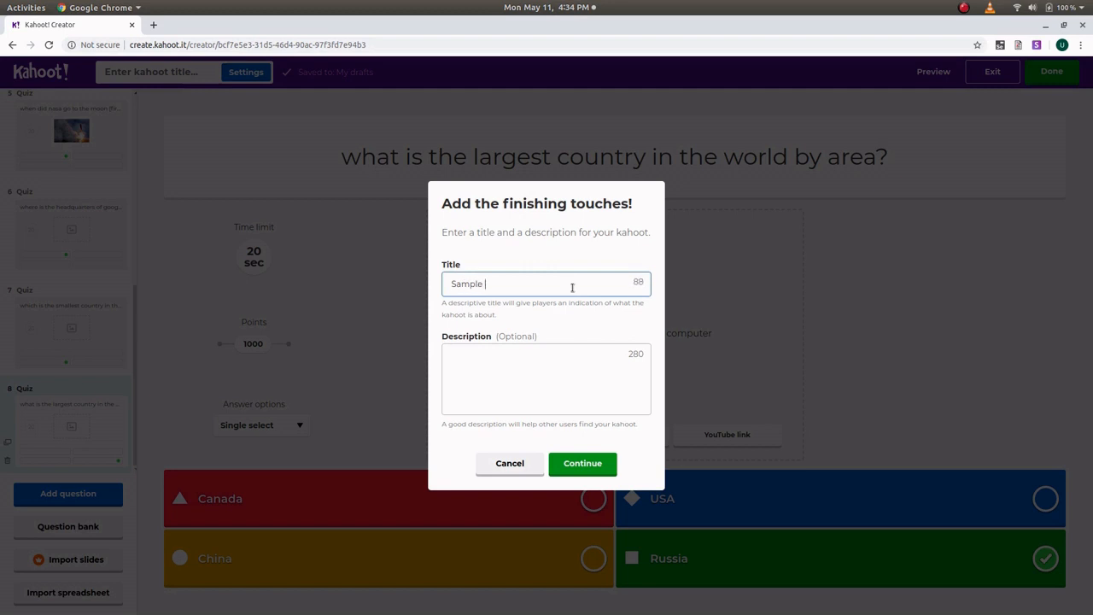
pyautogui.write('Kahoot Qui')
pyautogui.click(519, 367)
pyautogui.write('Sample Kahoot Quiz for demo purposes')
pyautogui.write('.')
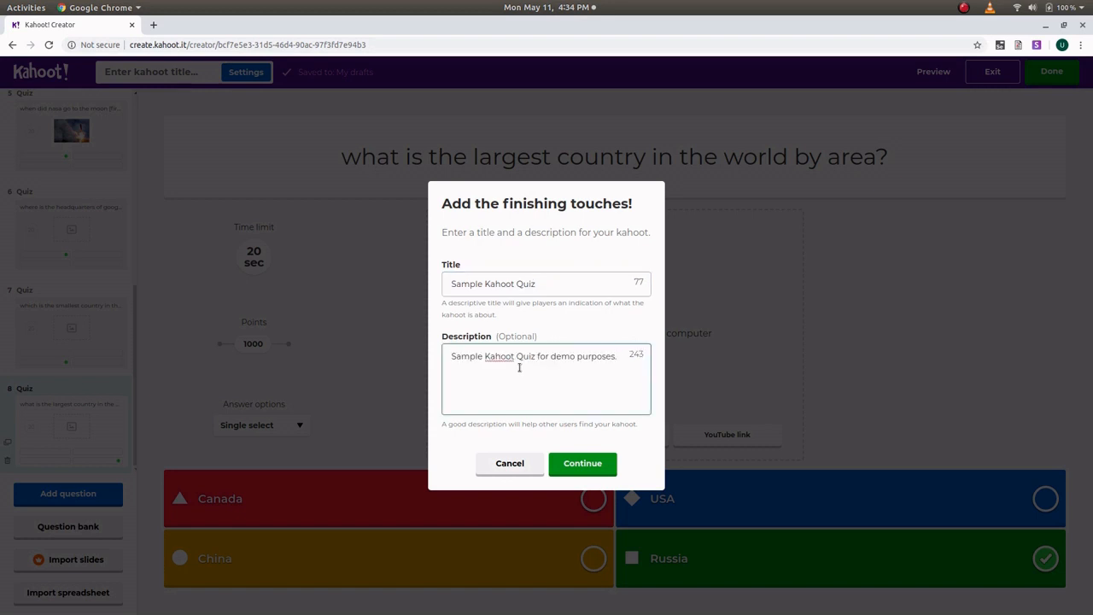
pyautogui.click(583, 465)
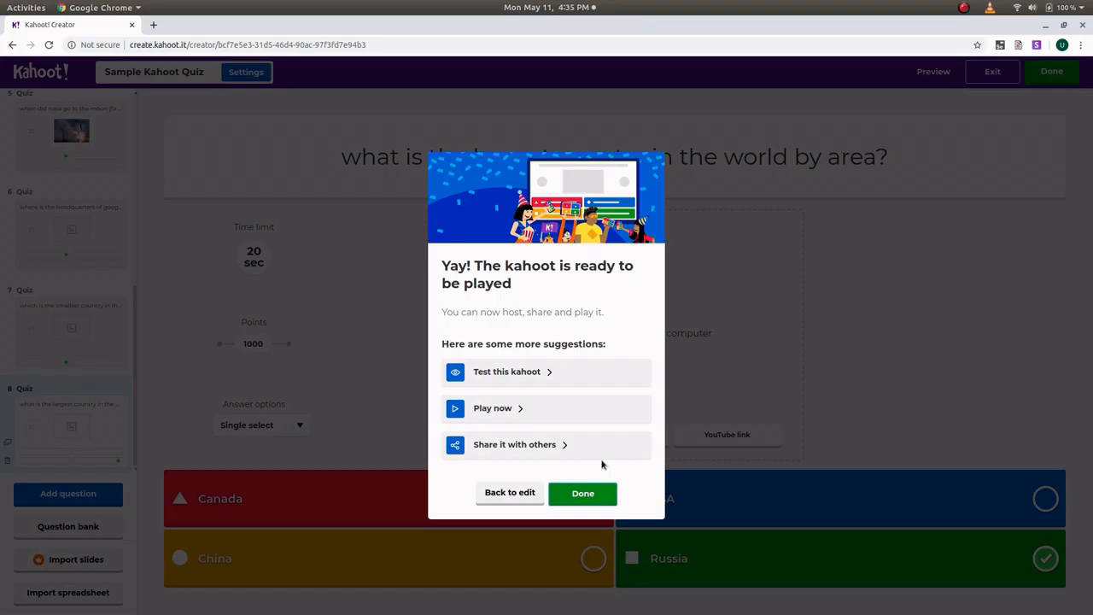
# Test the finished kahoot by reviewing its game options and launching it in Classic player vs player mode
pyautogui.click(537, 378)
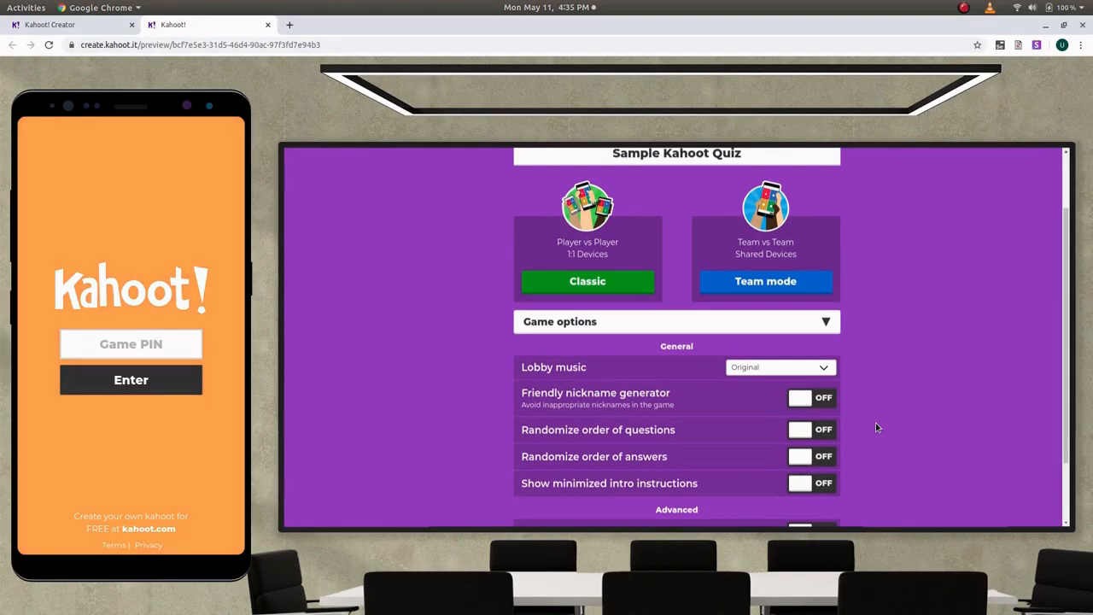
pyautogui.scroll(2, 875, 427)
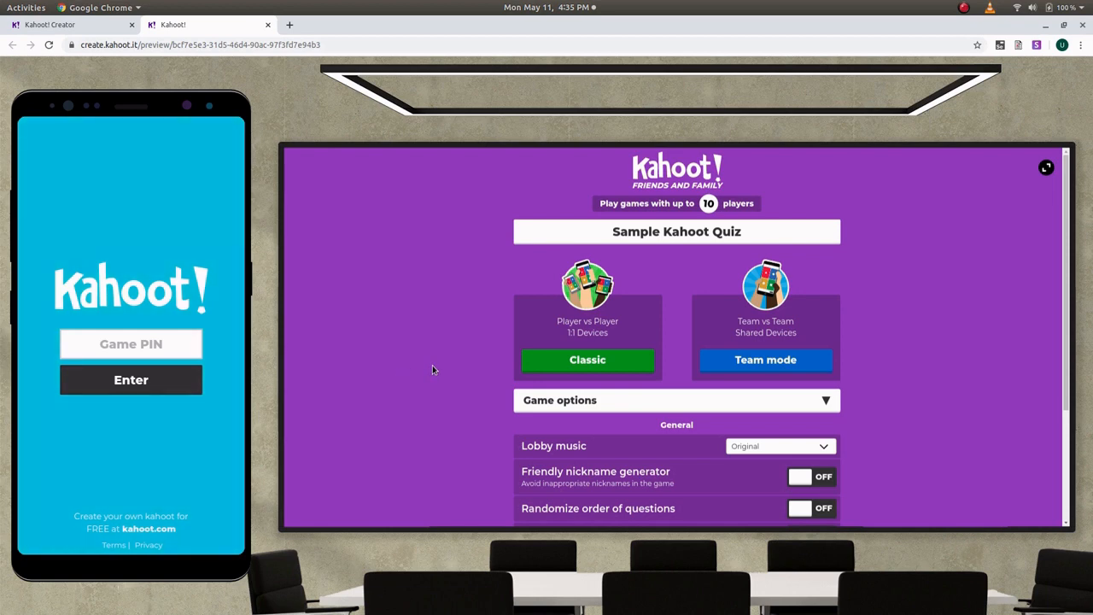
pyautogui.click(620, 362)
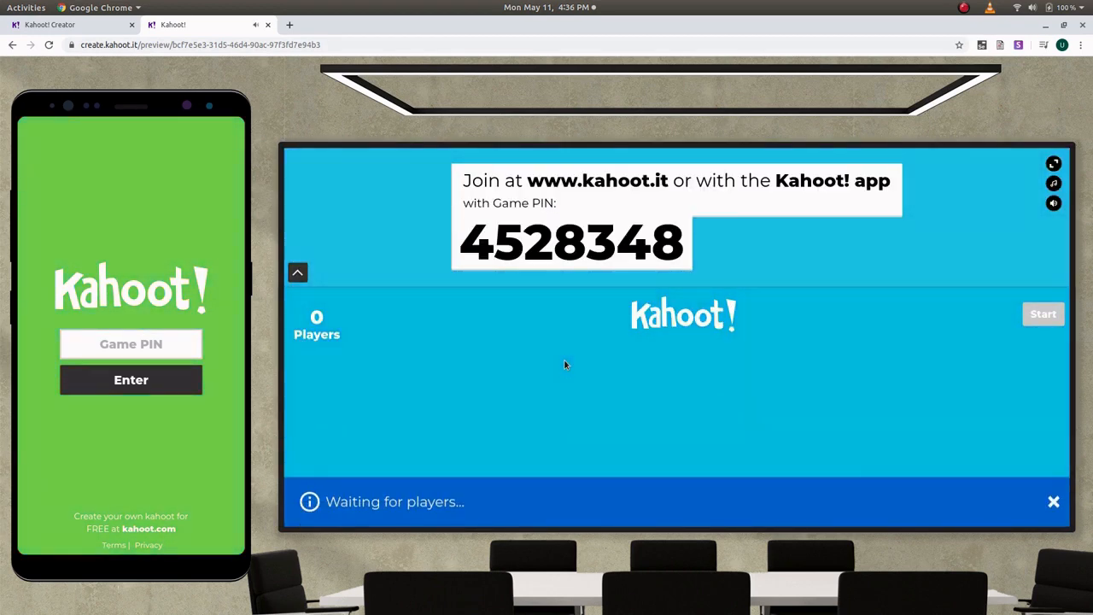
# Join the test game on the simulated phone with the displayed game PIN and the nickname "Student 1"
pyautogui.click(130, 343)
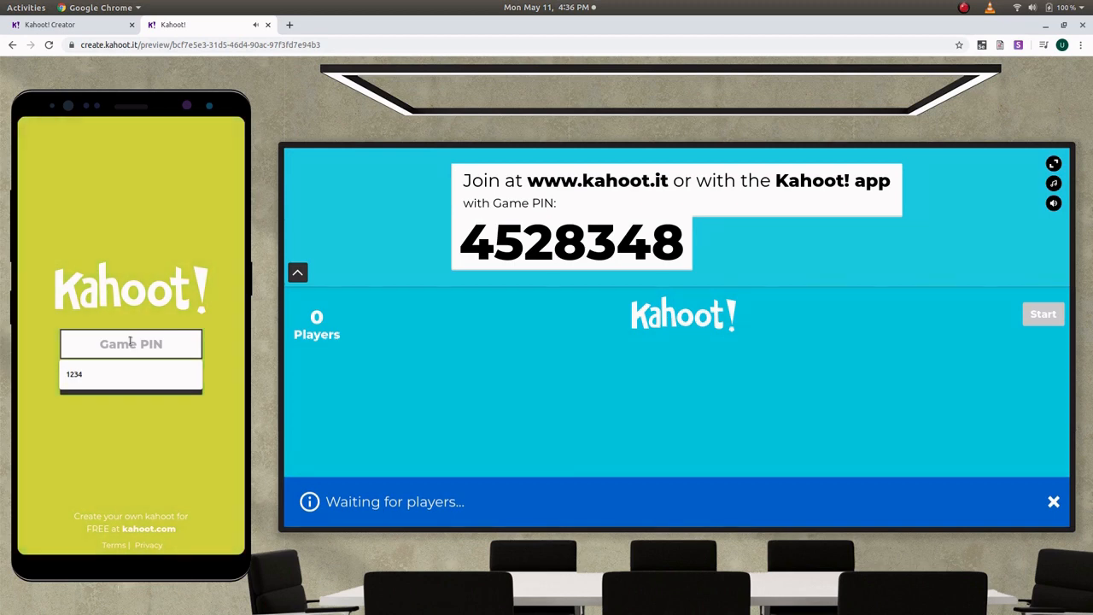
pyautogui.write('45')
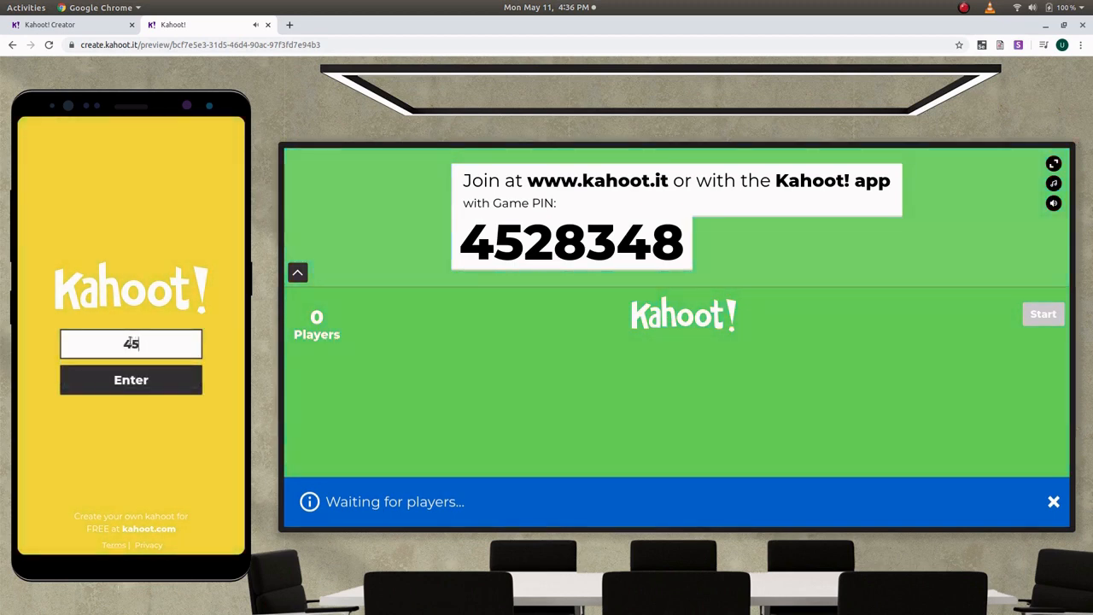
pyautogui.write('2')
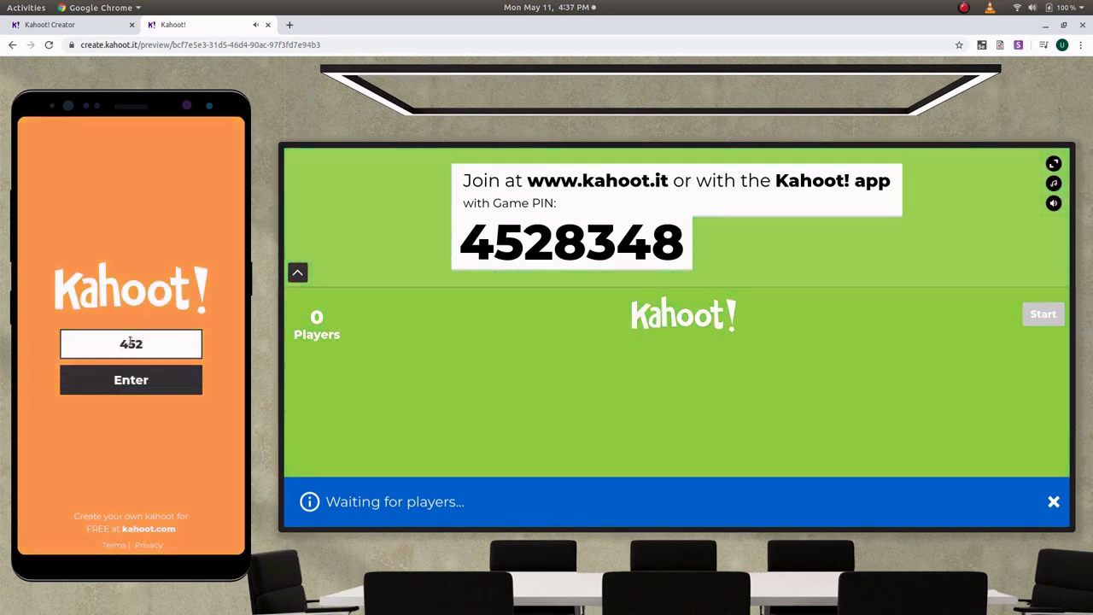
pyautogui.write('8')
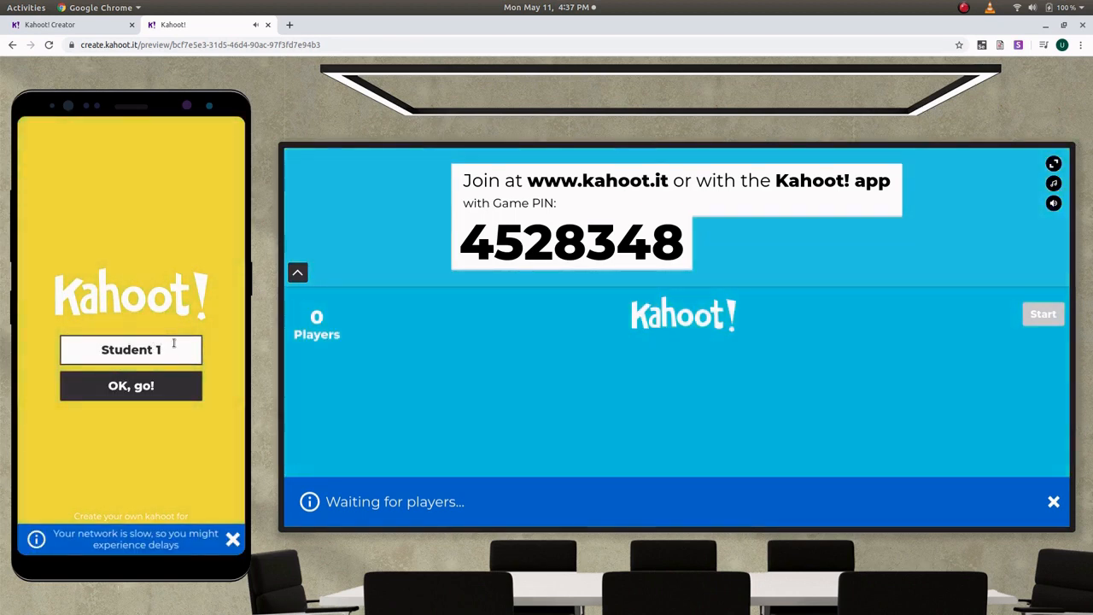
pyautogui.click(129, 386)
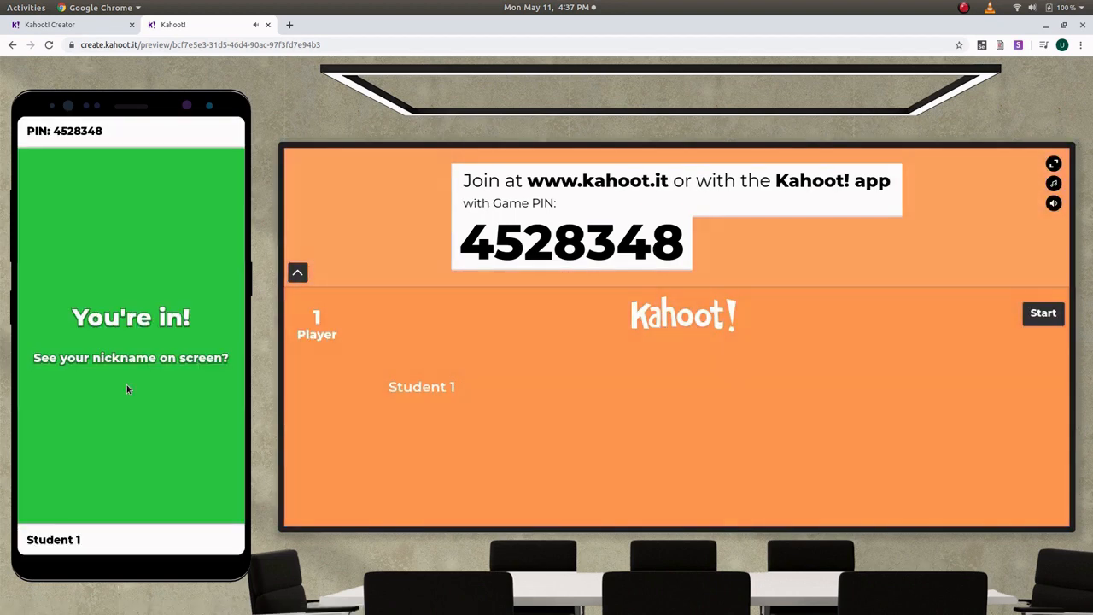
# Start the test game, answer 4 to "what is 2 + 2?" and continue past the scoreboard to the second question
pyautogui.click(1043, 312)
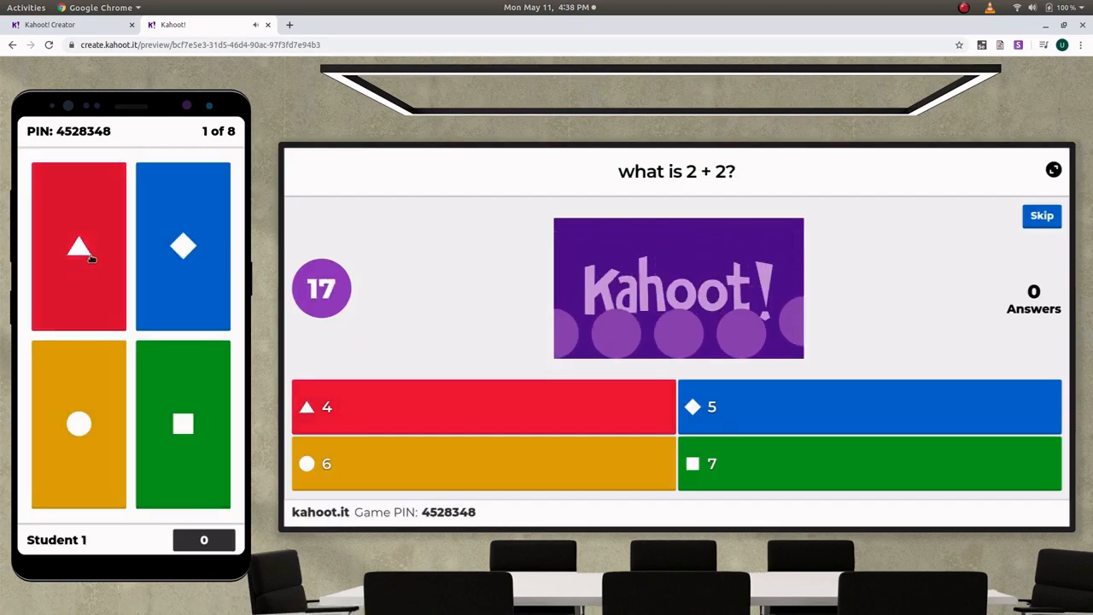
pyautogui.click(90, 258)
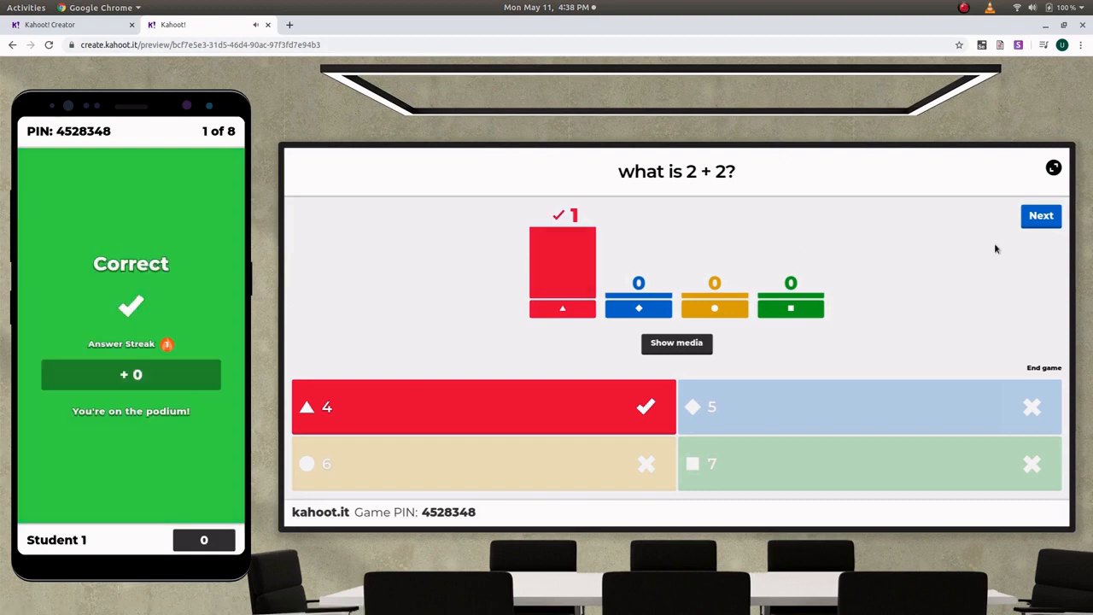
pyautogui.click(1047, 220)
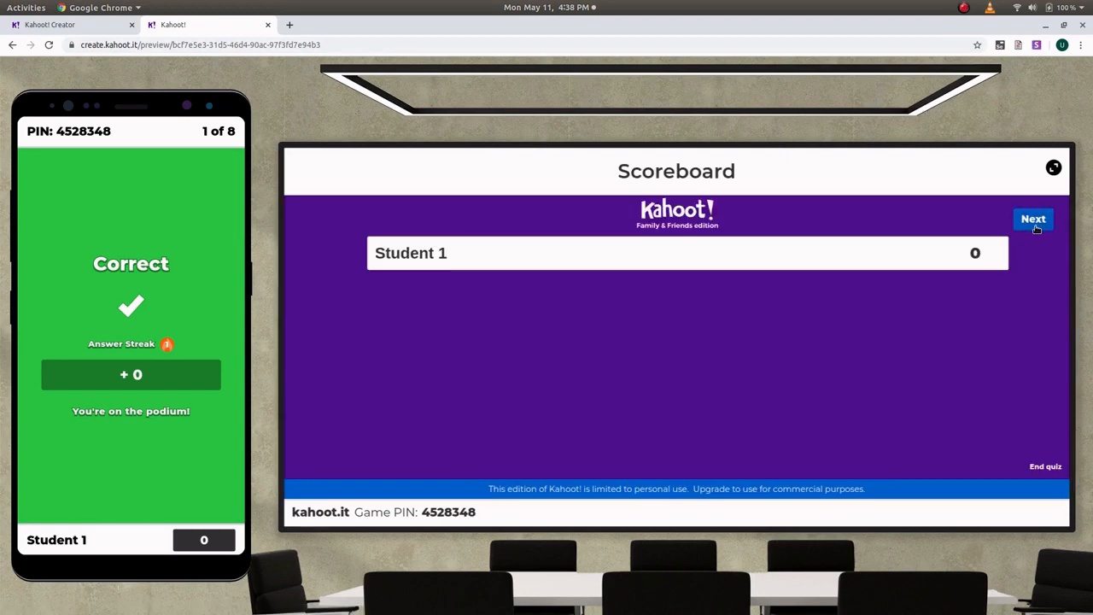
pyautogui.click(1035, 221)
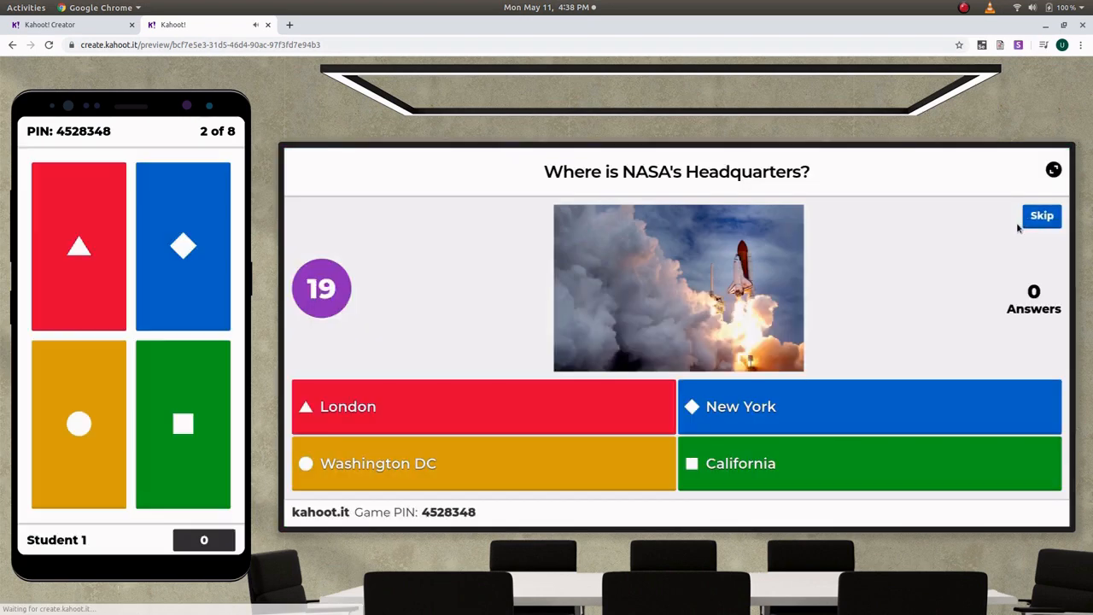
# Answer Washington DC to the NASA headquarters question, play the quiz through to the end and open its report
pyautogui.click(59, 396)
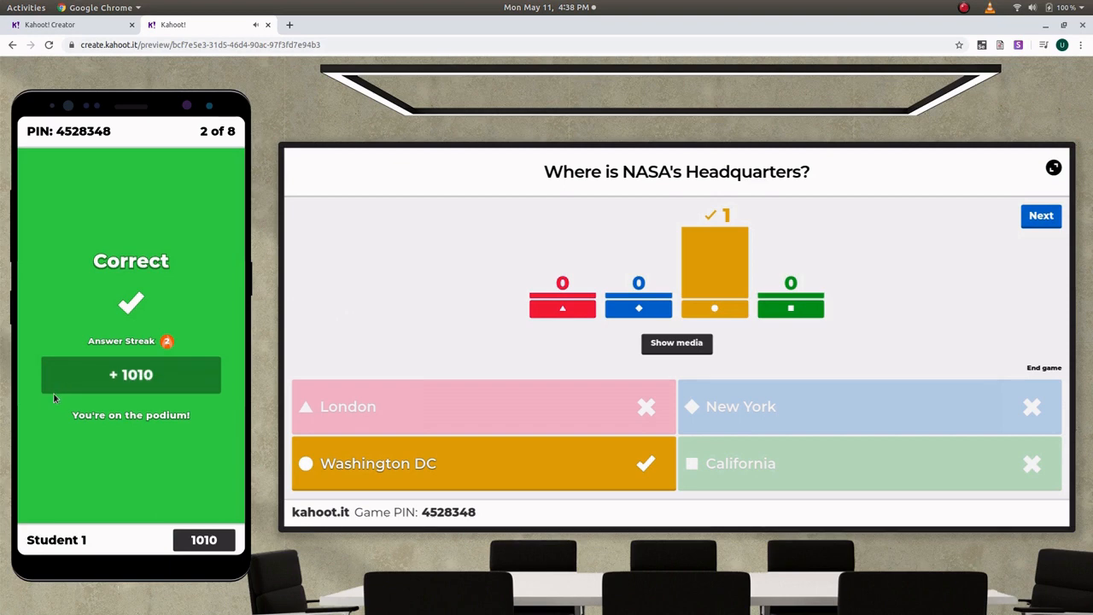
pyautogui.click(1042, 217)
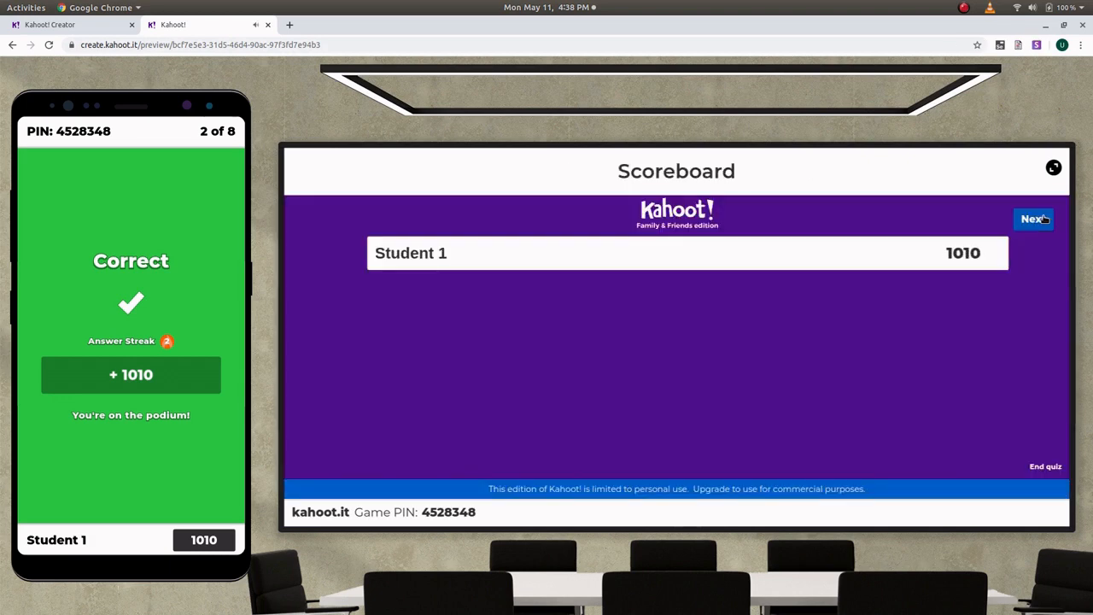
pyautogui.click(1043, 218)
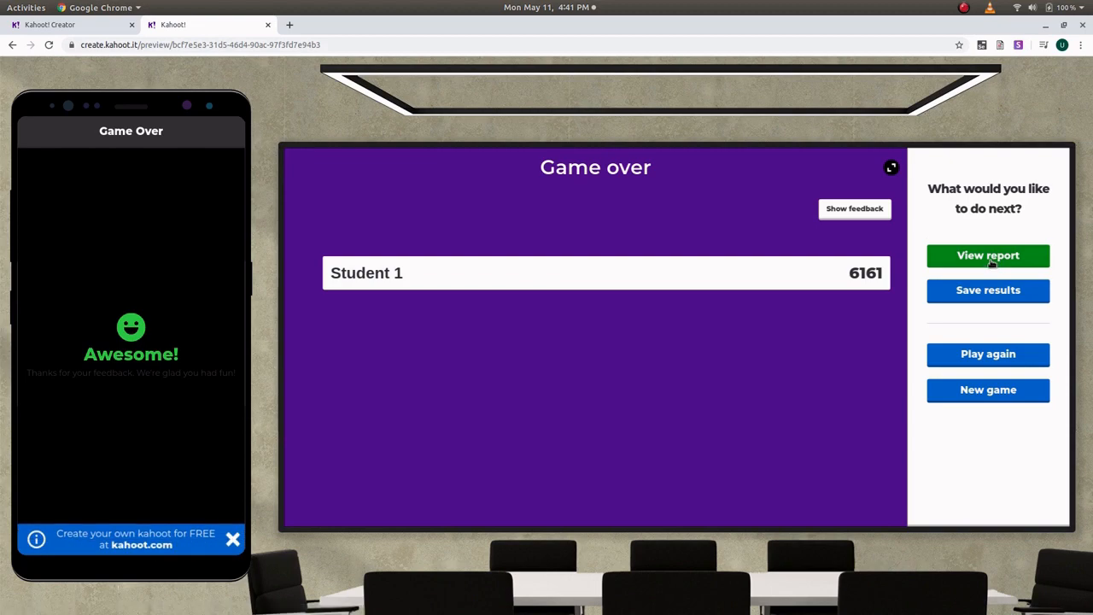
pyautogui.click(989, 258)
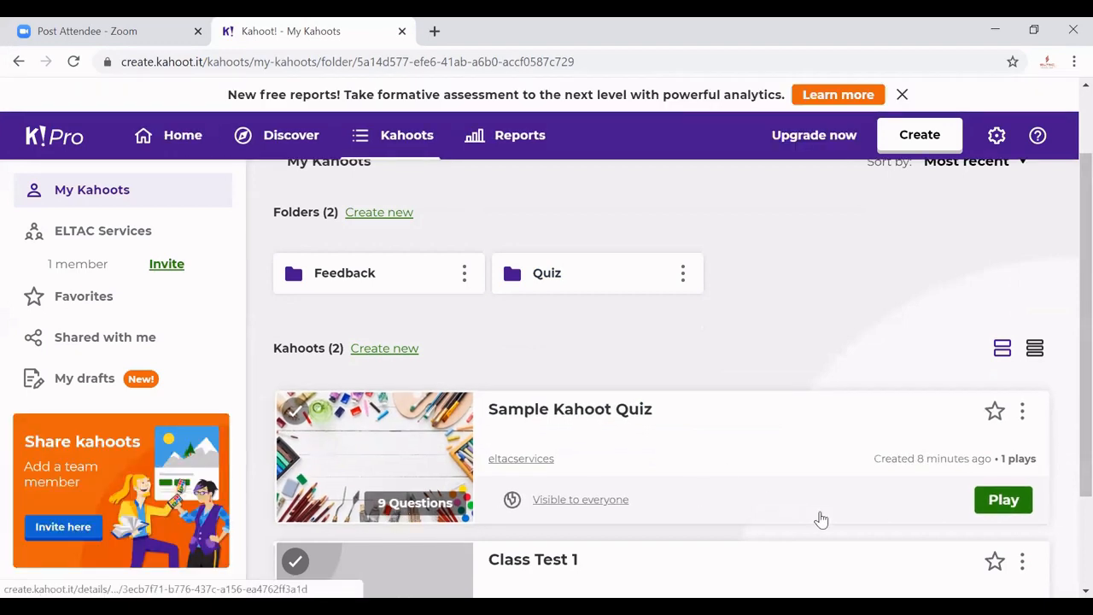
# Choose to assign the Sample Kahoot Quiz as a self-paced challenge and set its deadline date to Sat 9 May
pyautogui.click(1018, 500)
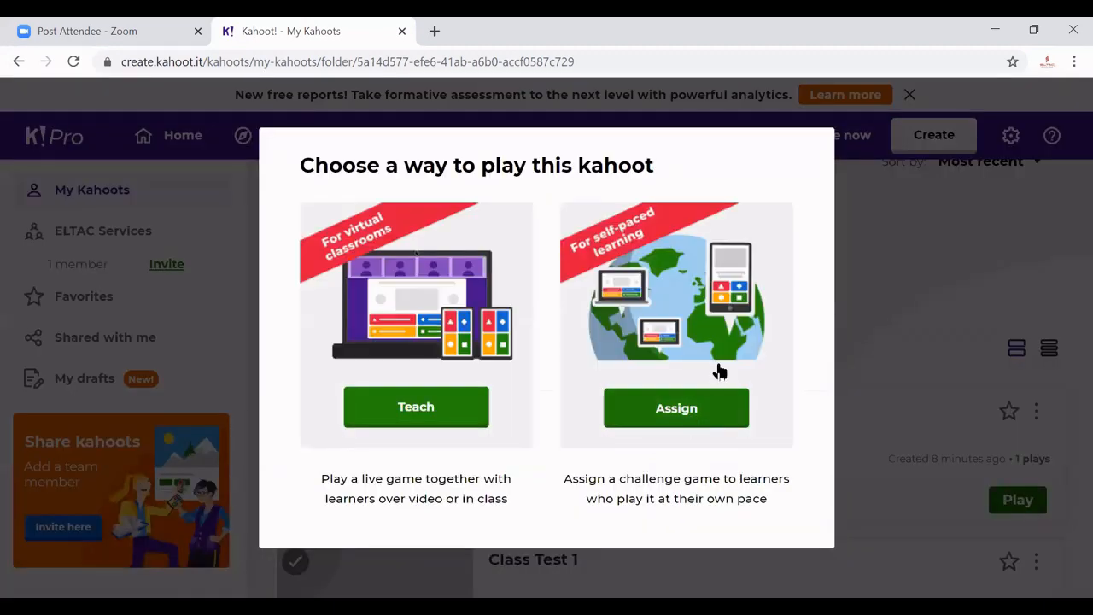
pyautogui.click(691, 418)
pyautogui.click(694, 420)
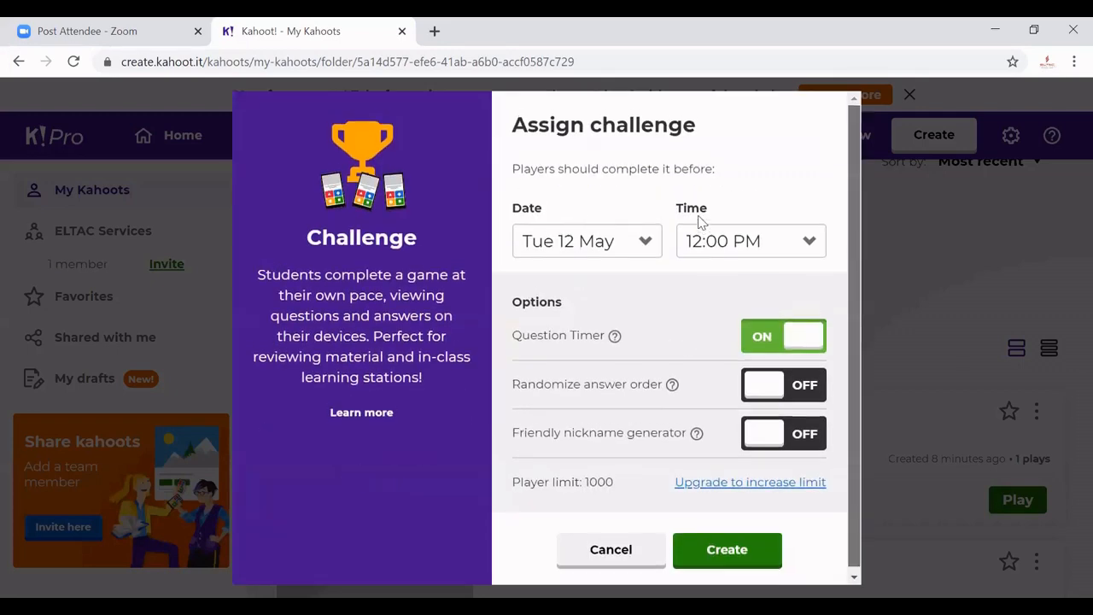
pyautogui.click(645, 247)
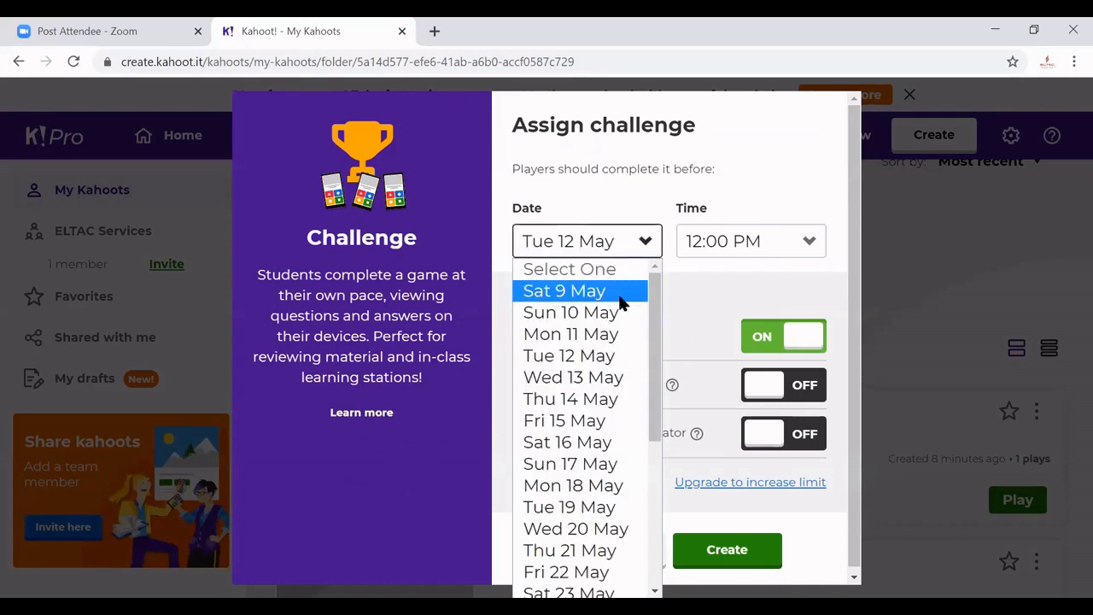
pyautogui.press('Return')
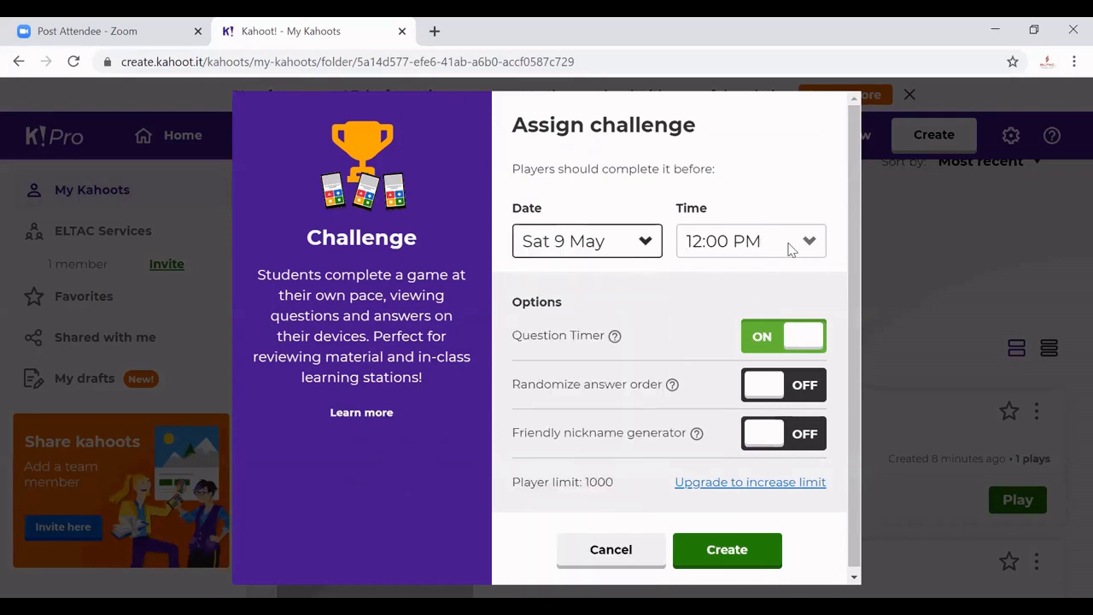
# Review the challenge options, turn on Randomize answer order and create the challenge
pyautogui.moveTo(563, 333); pyautogui.dragTo(598, 334)
pyautogui.click(636, 340)
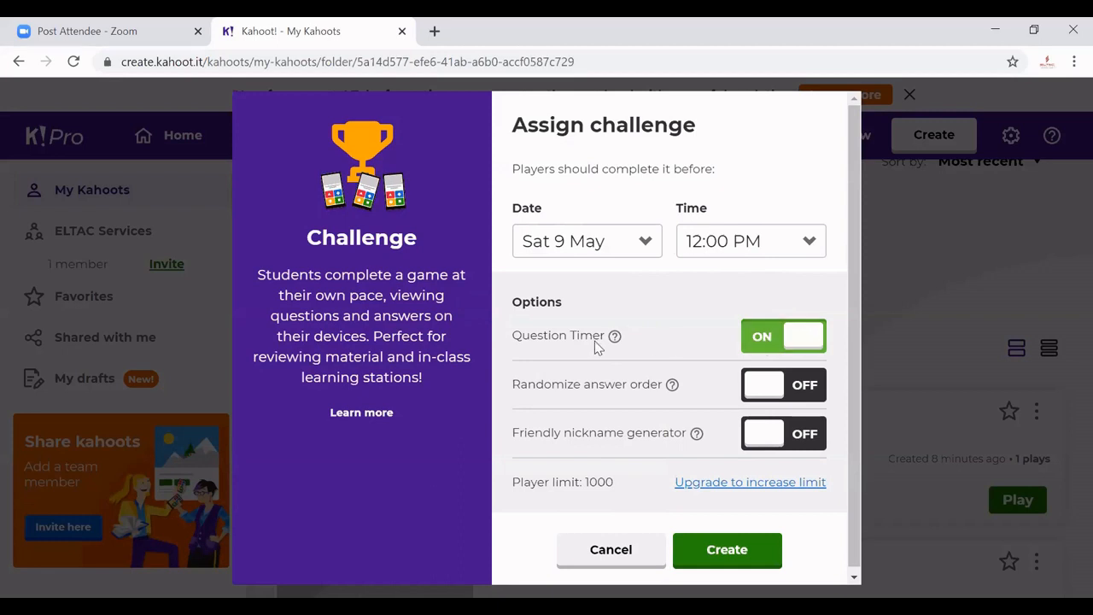
pyautogui.click(765, 385)
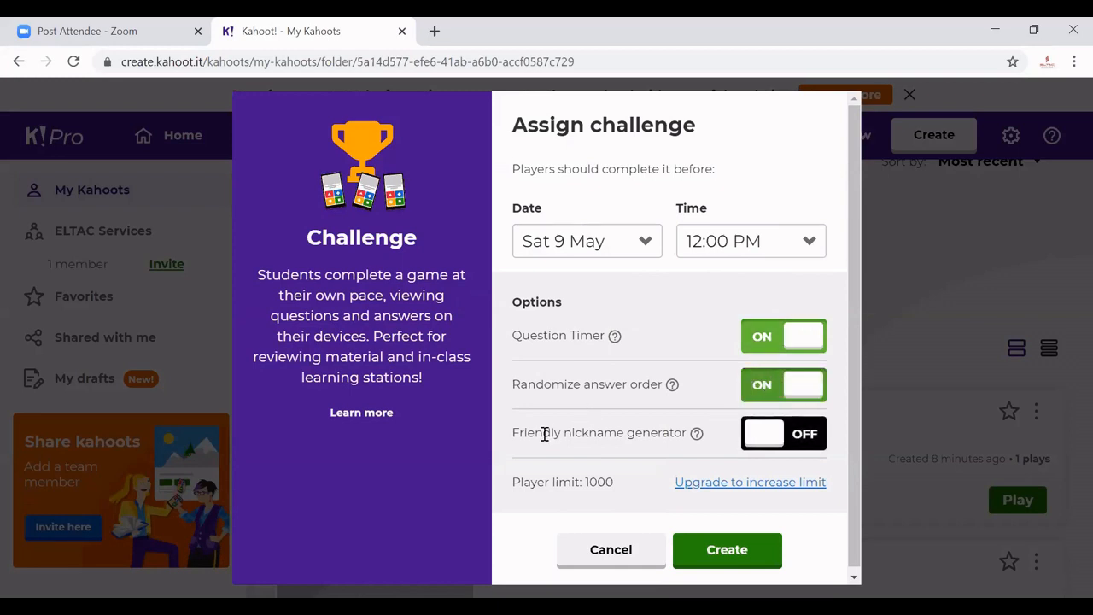
pyautogui.moveTo(513, 433); pyautogui.dragTo(700, 432)
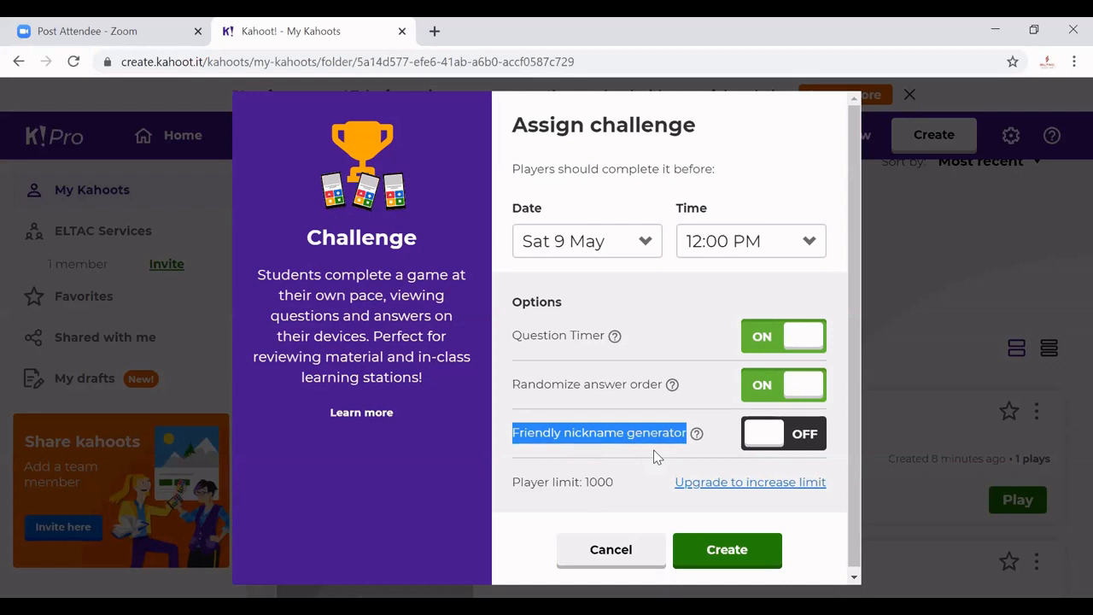
pyautogui.doubleClick(600, 482)
pyautogui.scroll(-1, 726, 481)
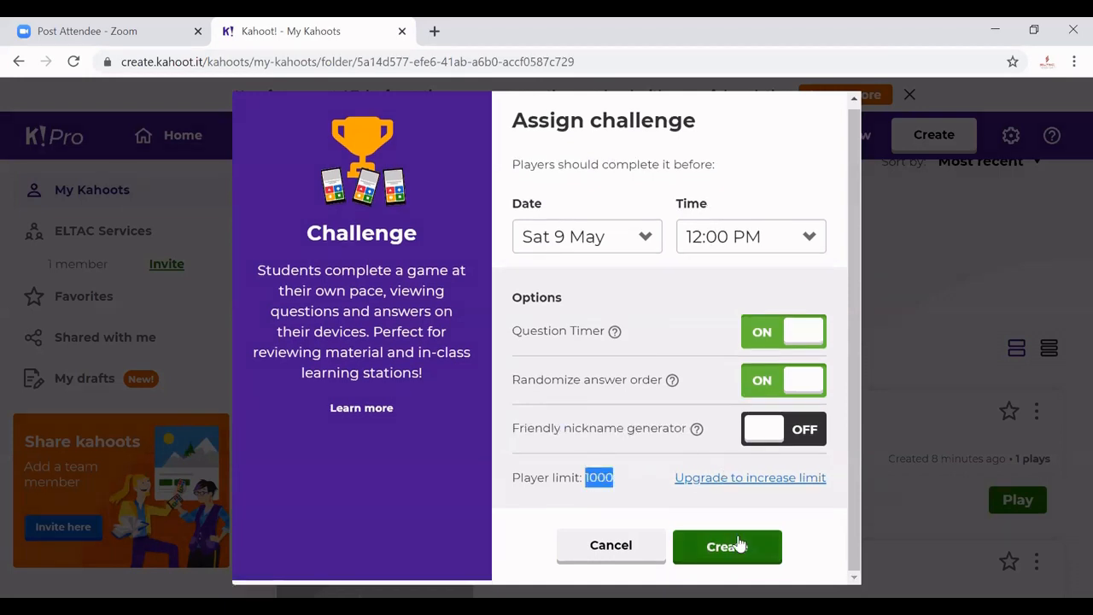
pyautogui.click(738, 544)
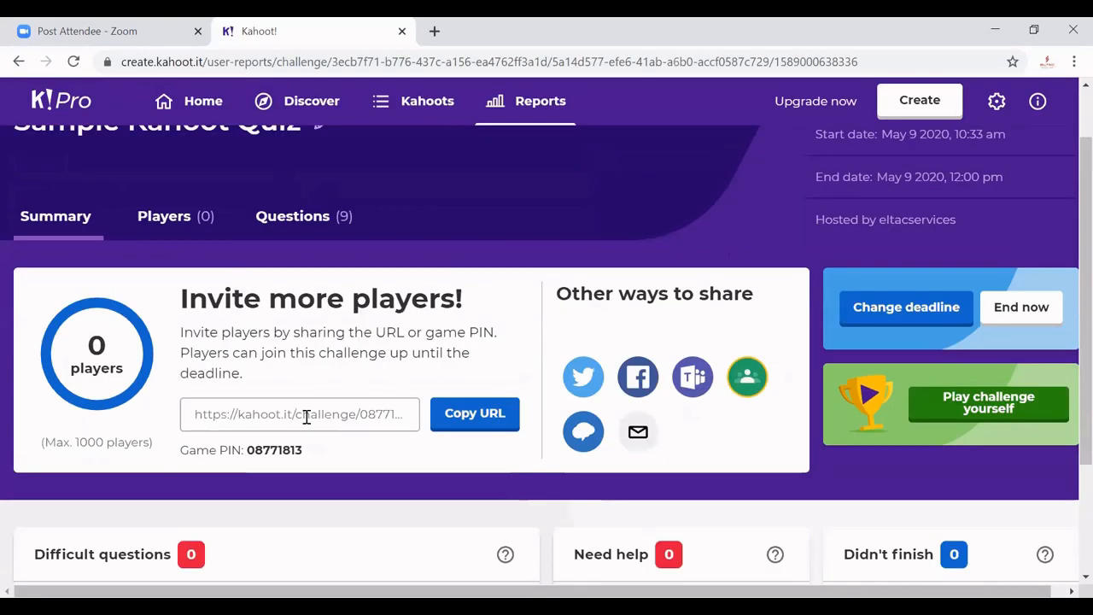
# Copy the challenge URL for inviting players and highlight the game PIN
pyautogui.tripleClick(305, 415)
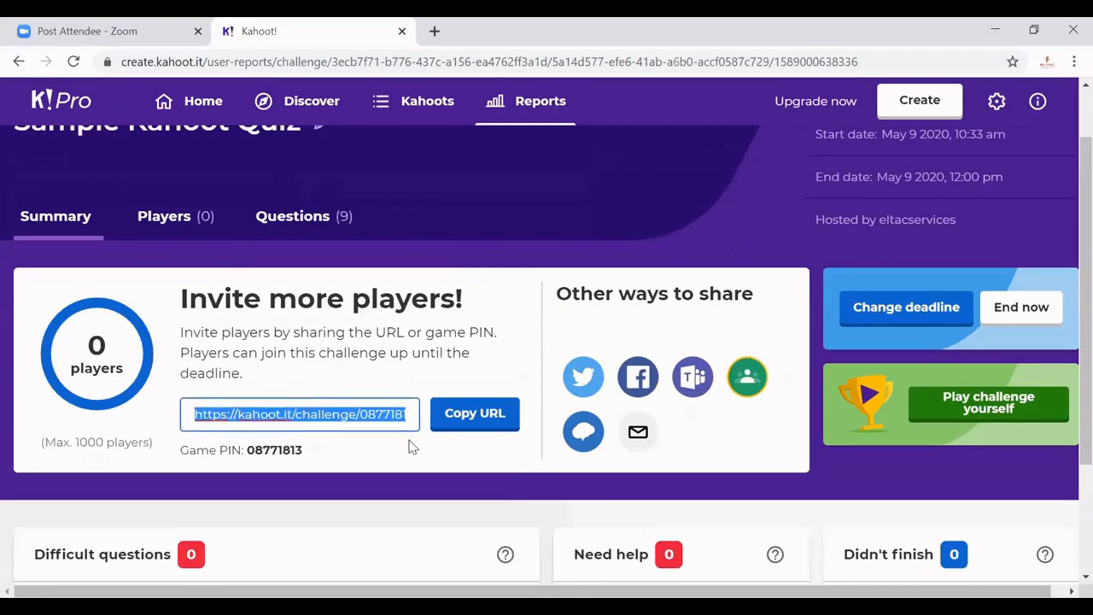
pyautogui.click(478, 415)
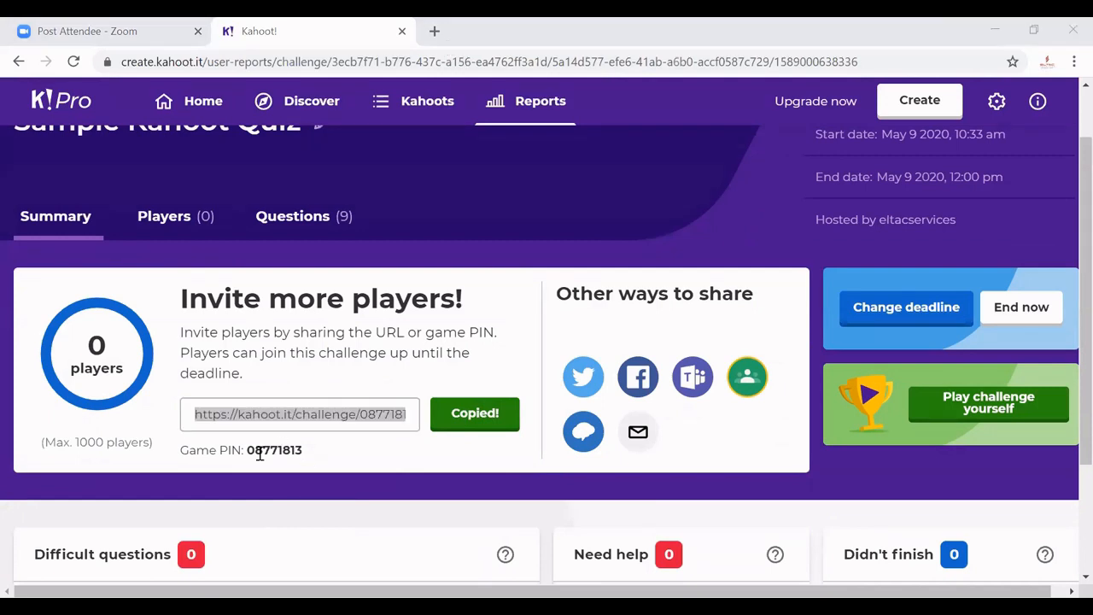
pyautogui.moveTo(247, 450); pyautogui.dragTo(302, 449)
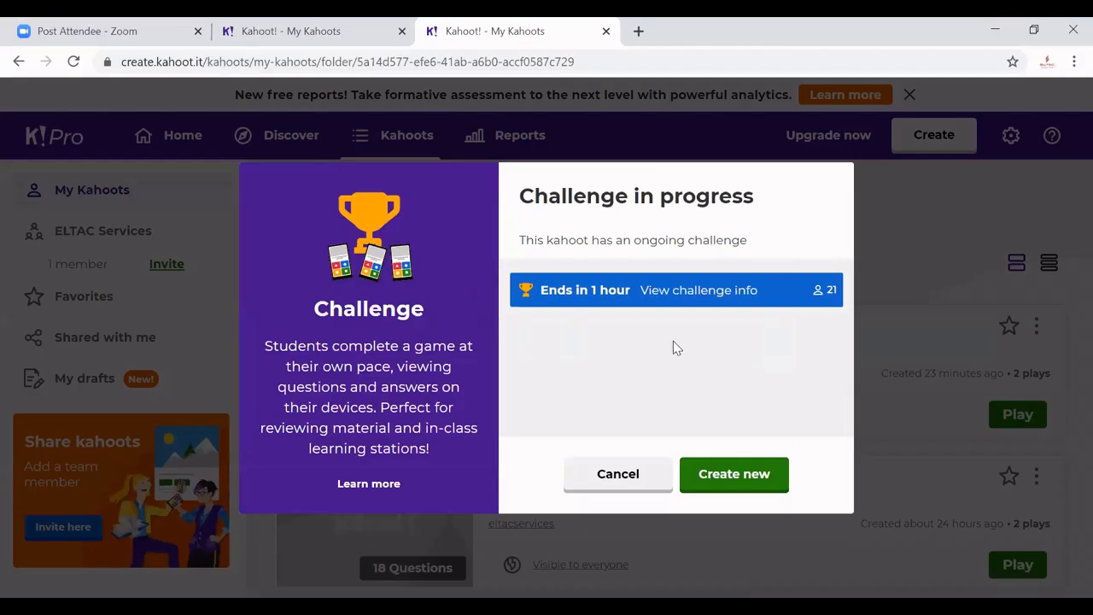
# Create a new challenge for the same kahoot with a deadline of Sat 9 May at 1:00 PM
pyautogui.click(752, 475)
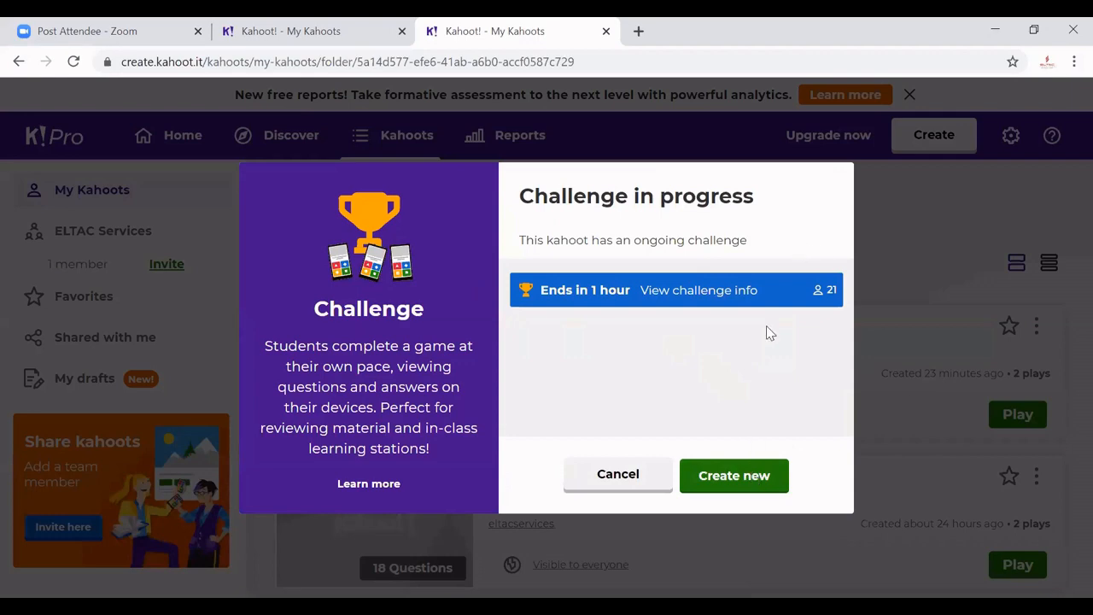
pyautogui.click(743, 240)
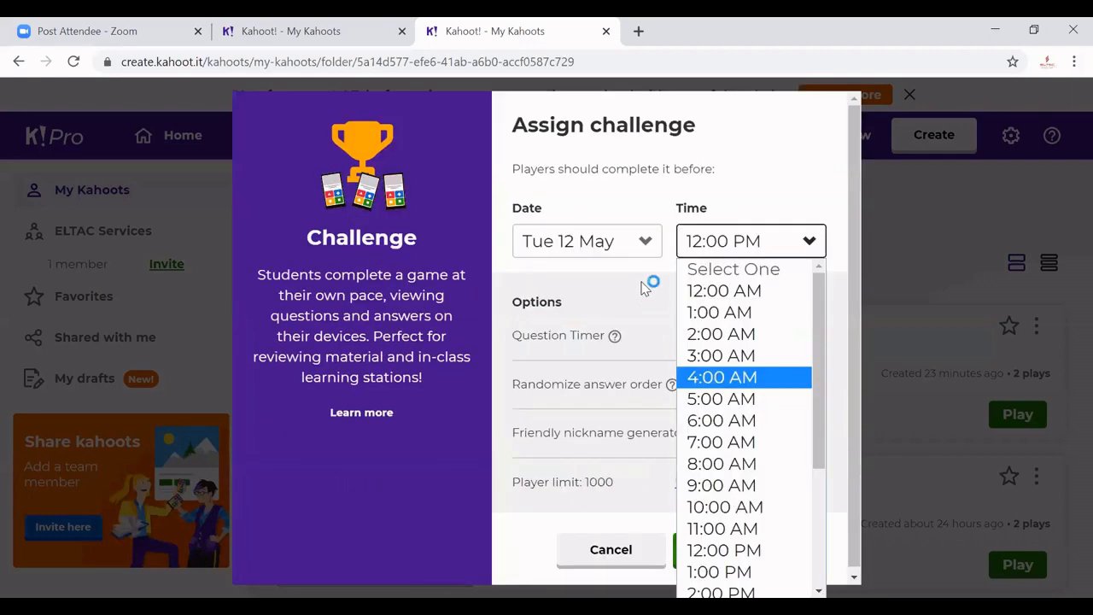
pyautogui.click(719, 571)
pyautogui.click(587, 241)
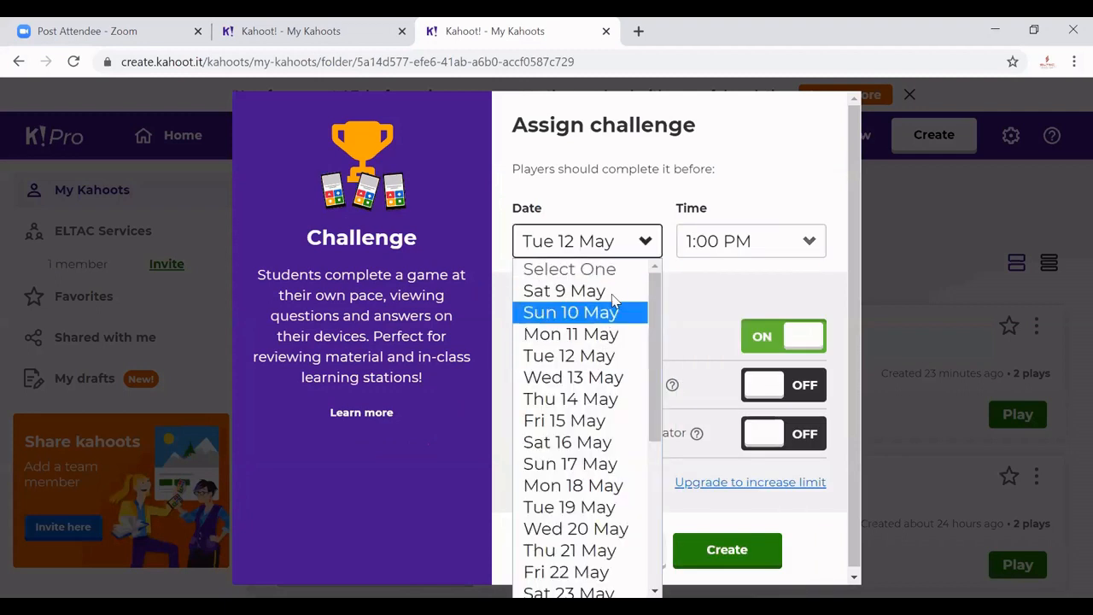
pyautogui.press('Up')
pyautogui.press('Return')
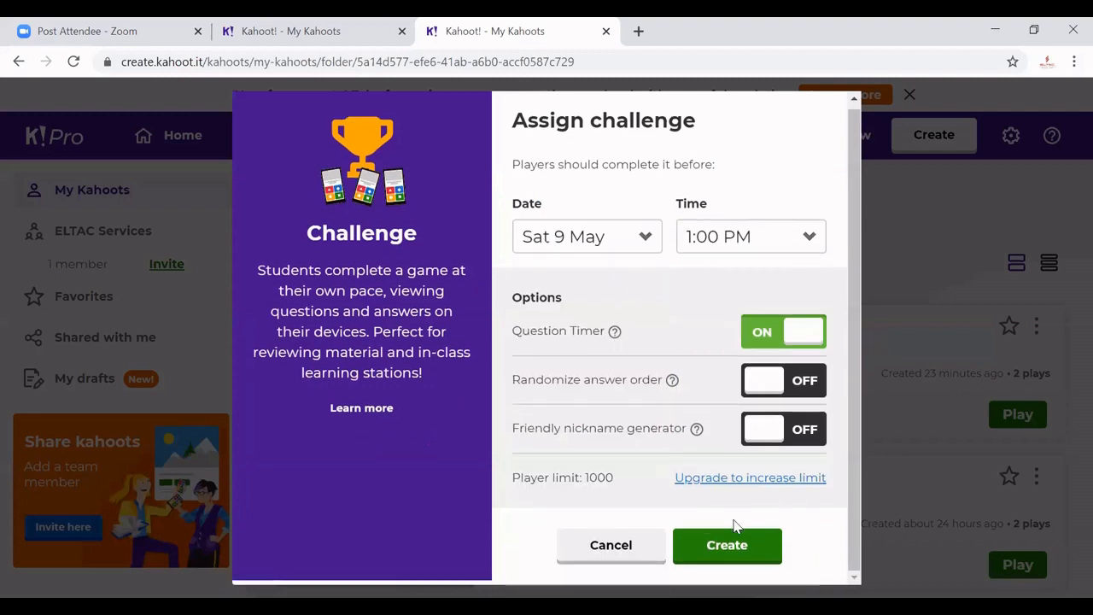
pyautogui.click(734, 547)
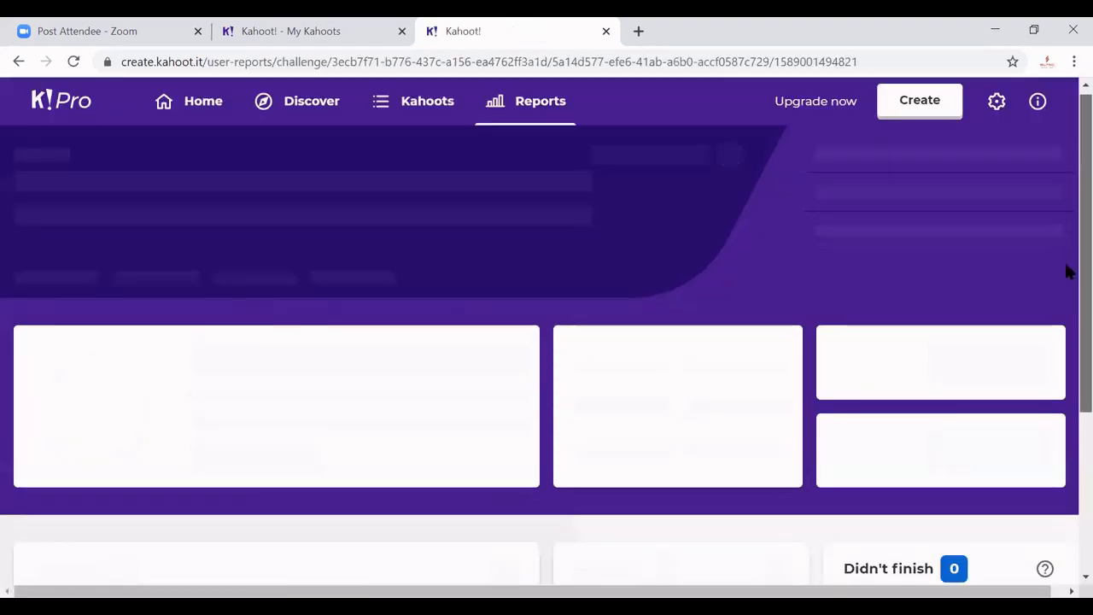
pyautogui.scroll(-2, 514, 244)
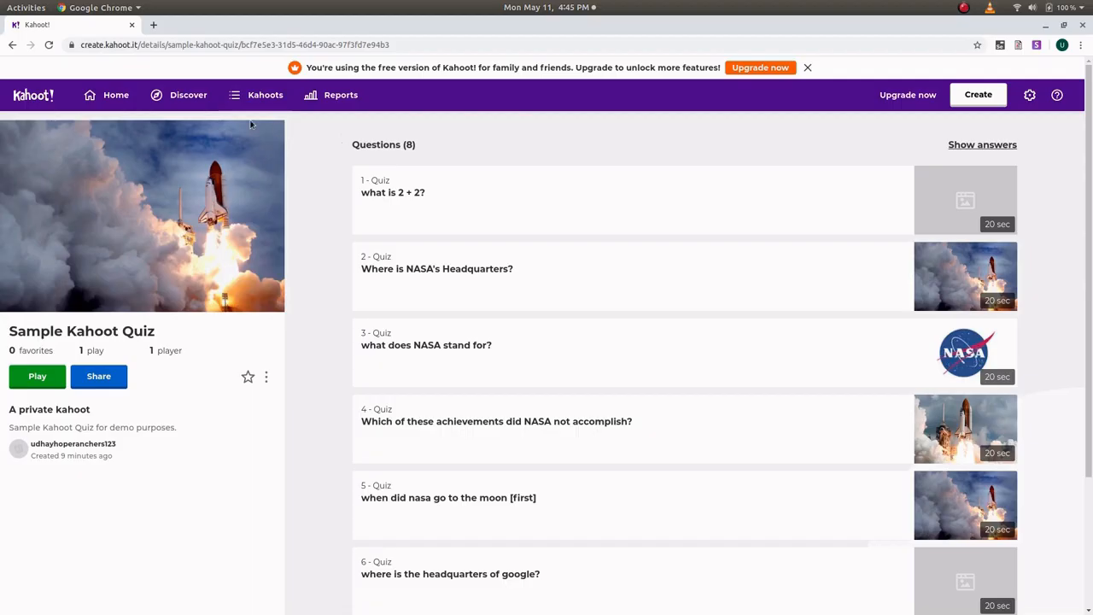
# Search the Discover library for public kahoots about "nasa"
pyautogui.click(189, 100)
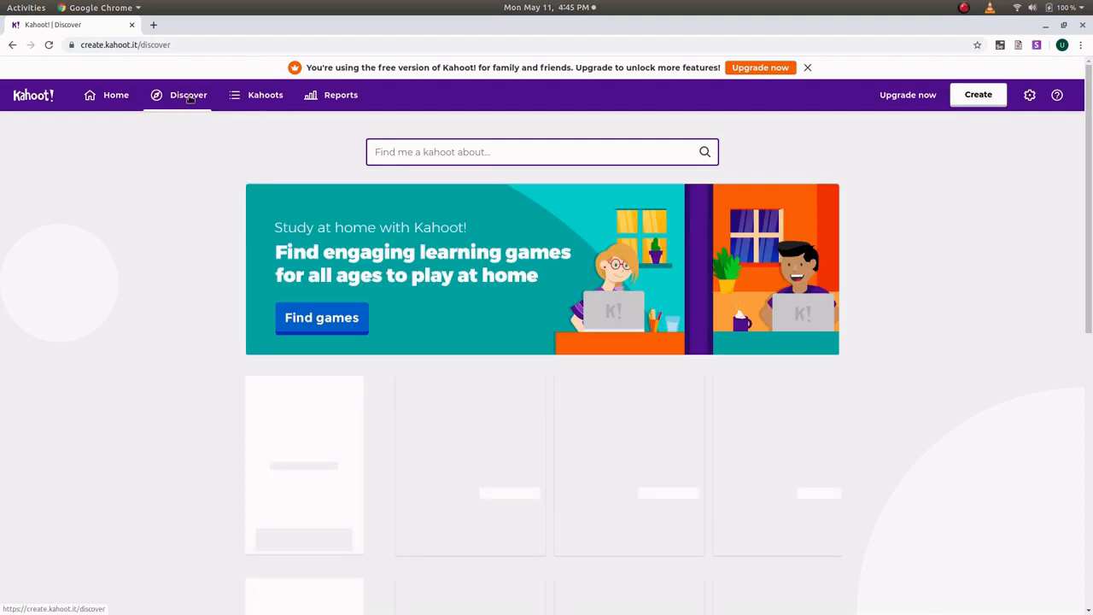
pyautogui.click(480, 151)
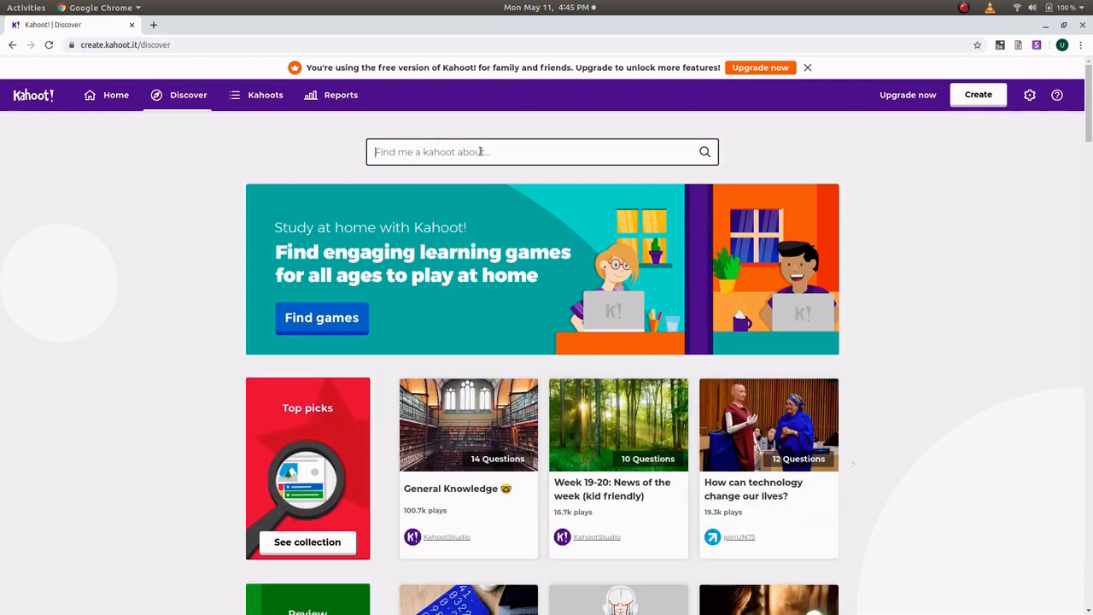
pyautogui.write('nasa')
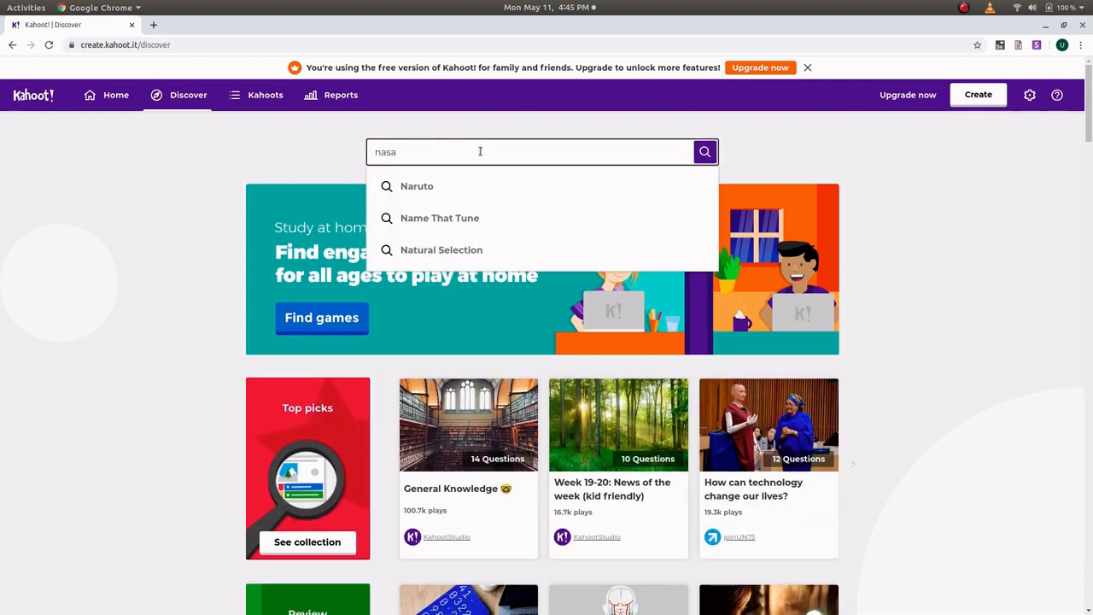
pyautogui.click(705, 152)
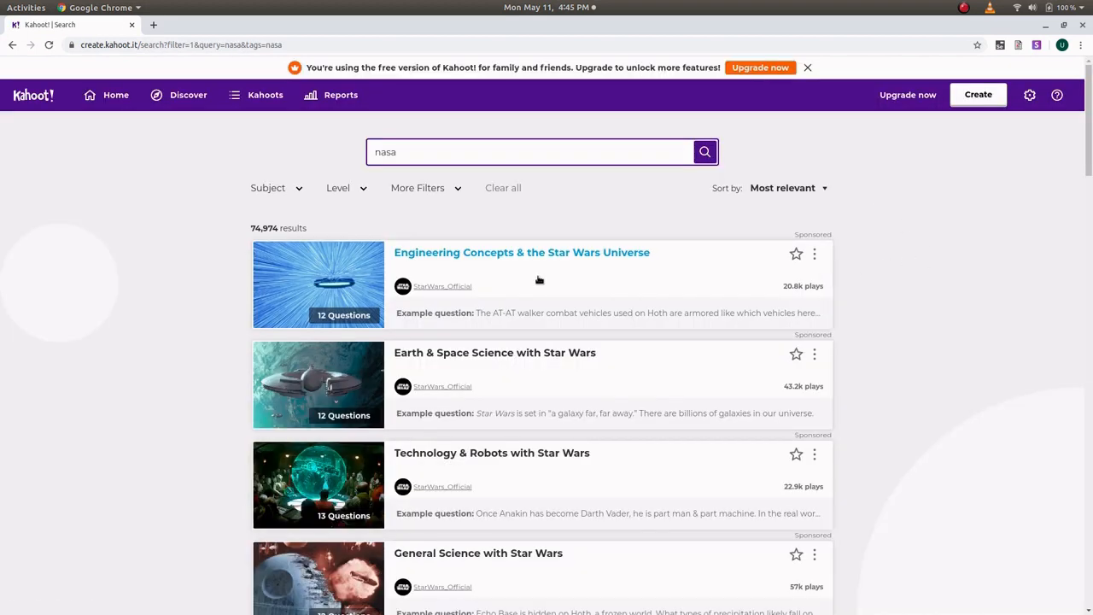
# Look through the nasa search results, comparing titles and play counts, and open one of the listed kahoots
pyautogui.scroll(-3, 598, 469)
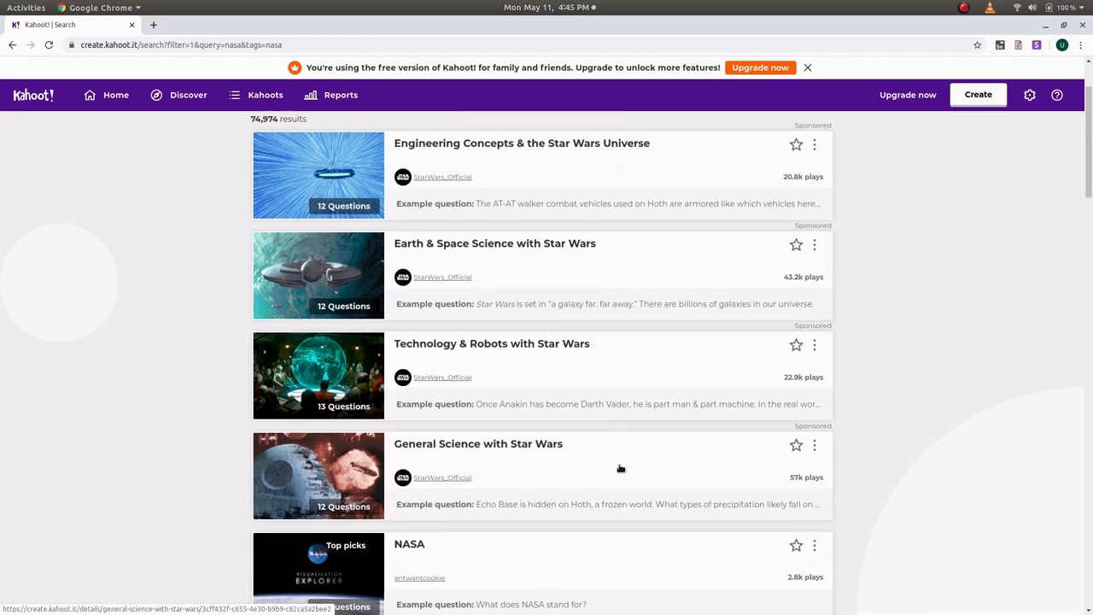
pyautogui.scroll(-3, 597, 457)
pyautogui.scroll(-3, 590, 427)
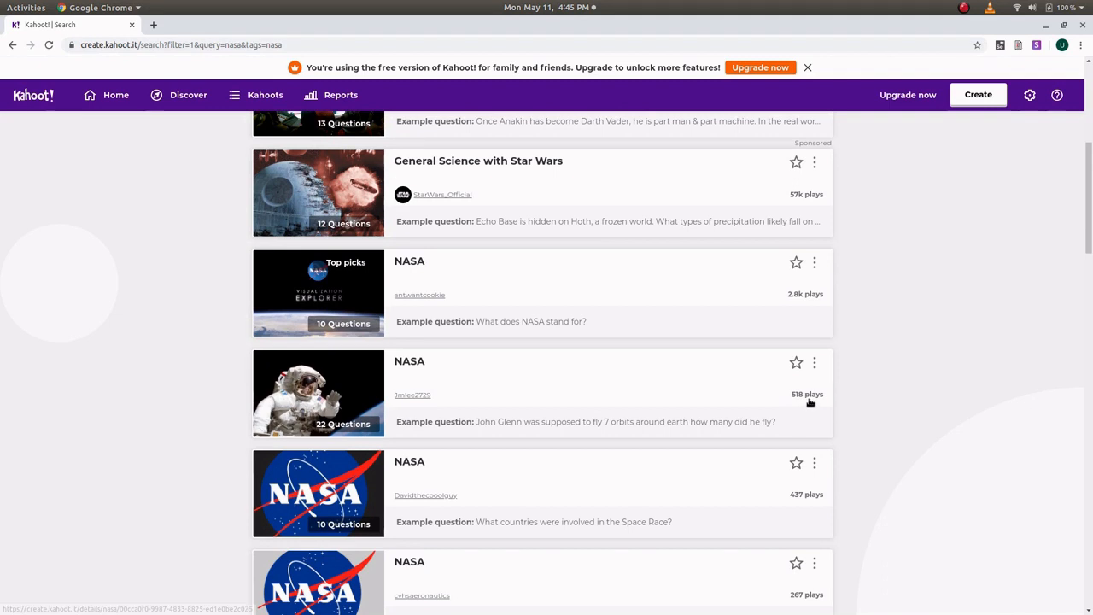
pyautogui.scroll(4, 832, 205)
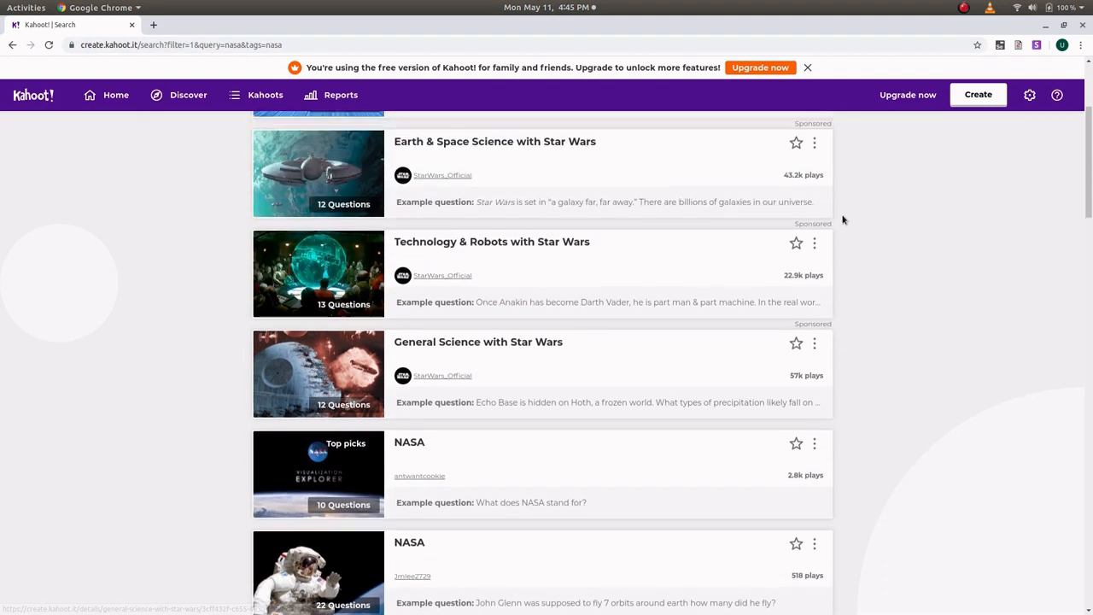
pyautogui.scroll(4, 807, 222)
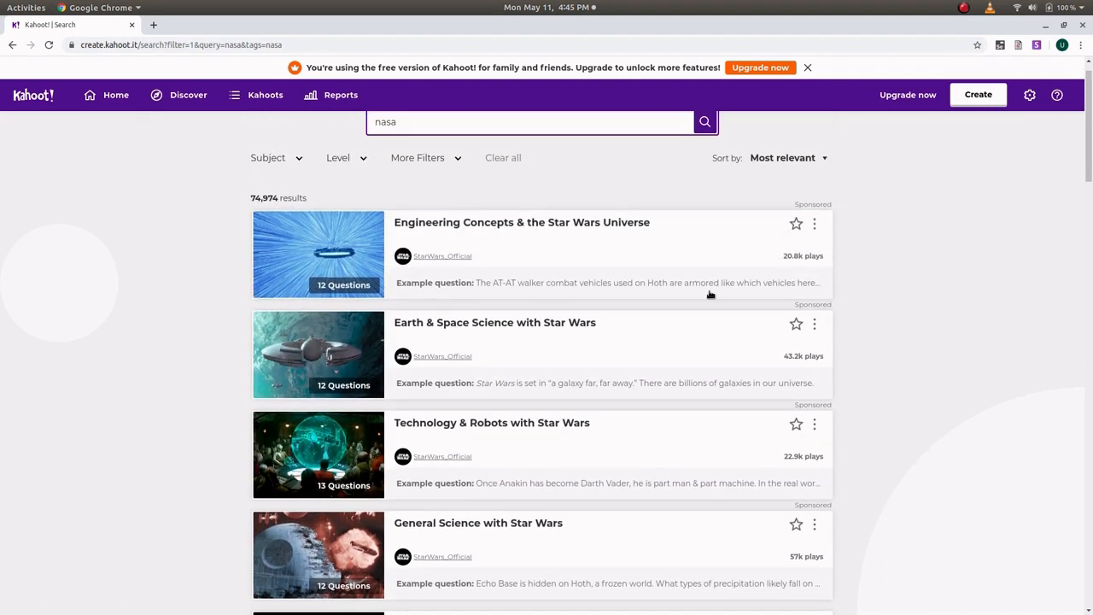
pyautogui.scroll(-4, 632, 418)
pyautogui.click(588, 463)
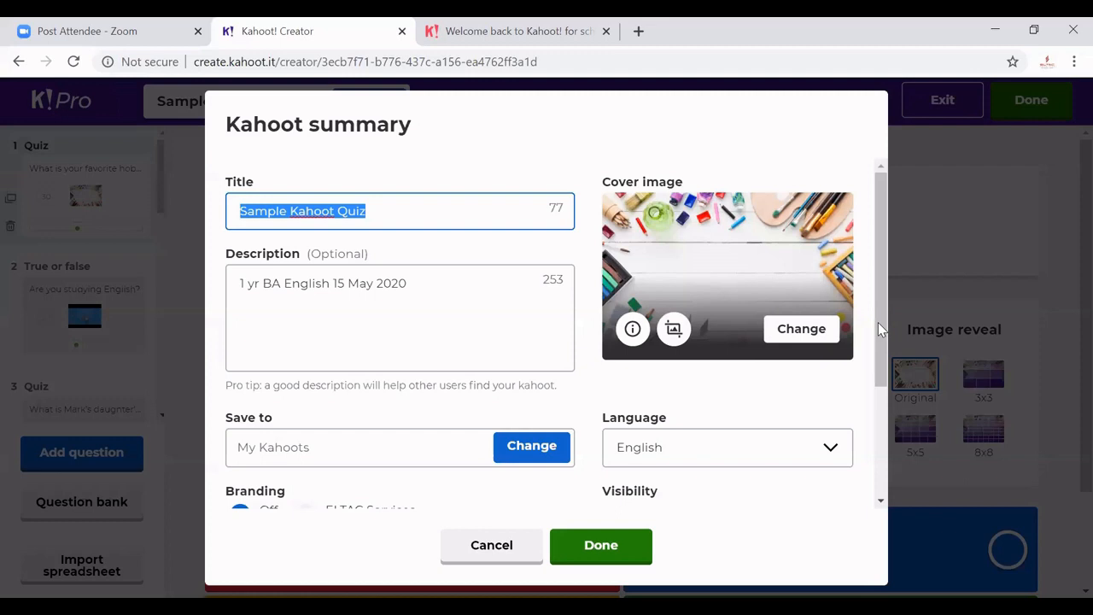
# Set the Sample Kahoot Quiz's visibility to Only you and close the Kahoot summary
pyautogui.scroll(-3, 880, 329)
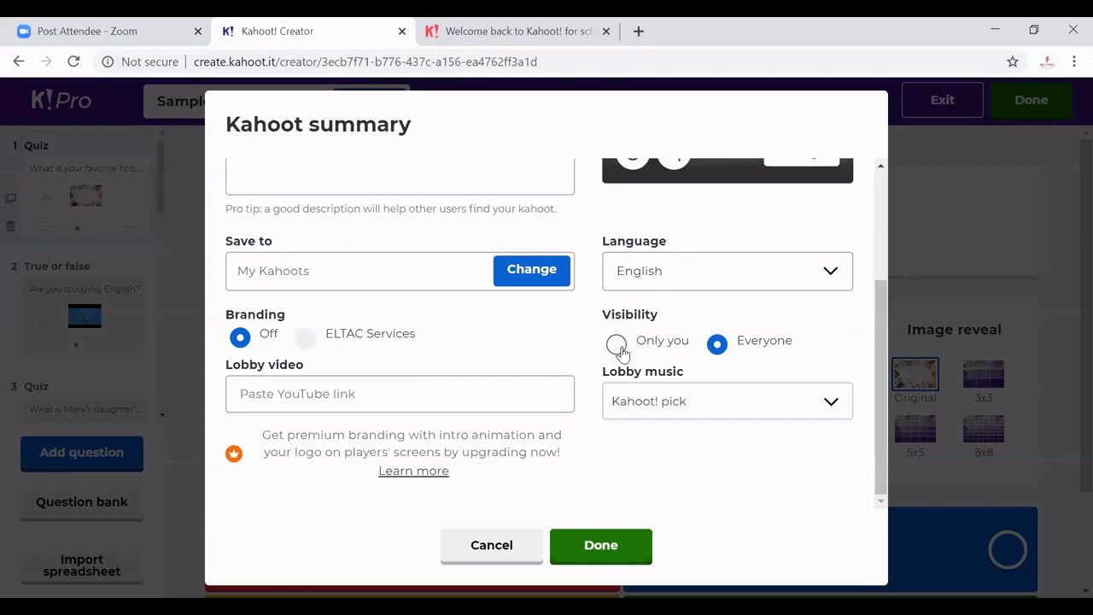
pyautogui.click(618, 346)
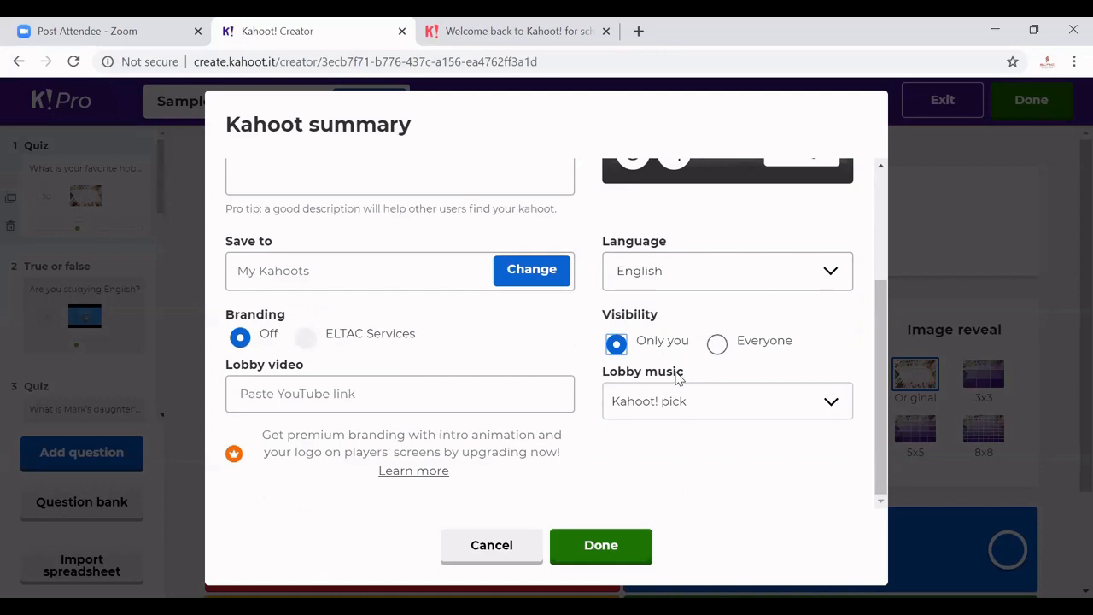
pyautogui.click(1066, 251)
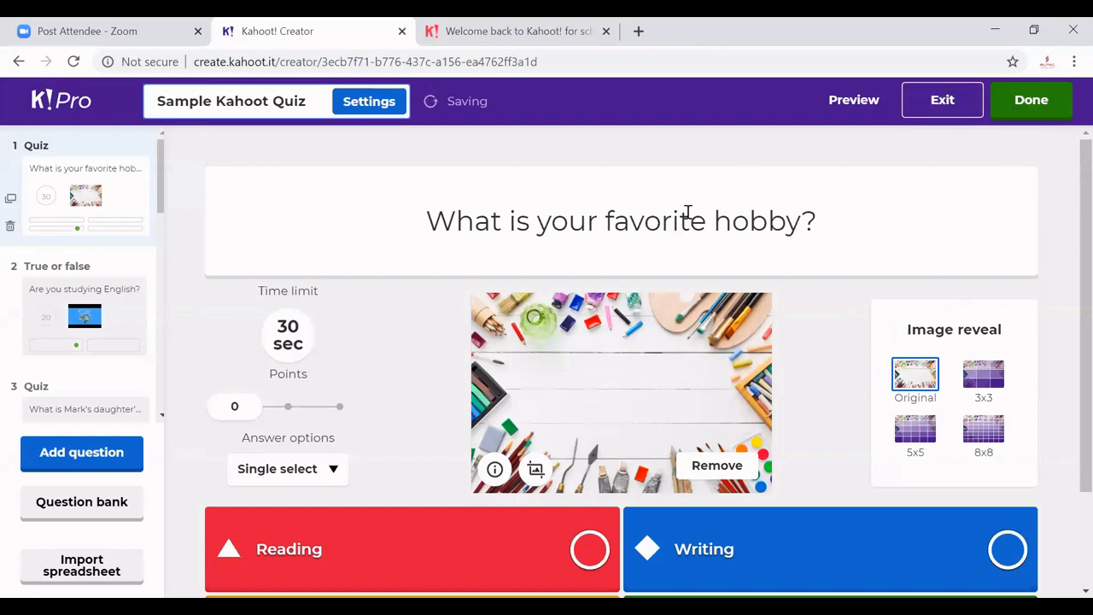
pyautogui.click(1070, 130)
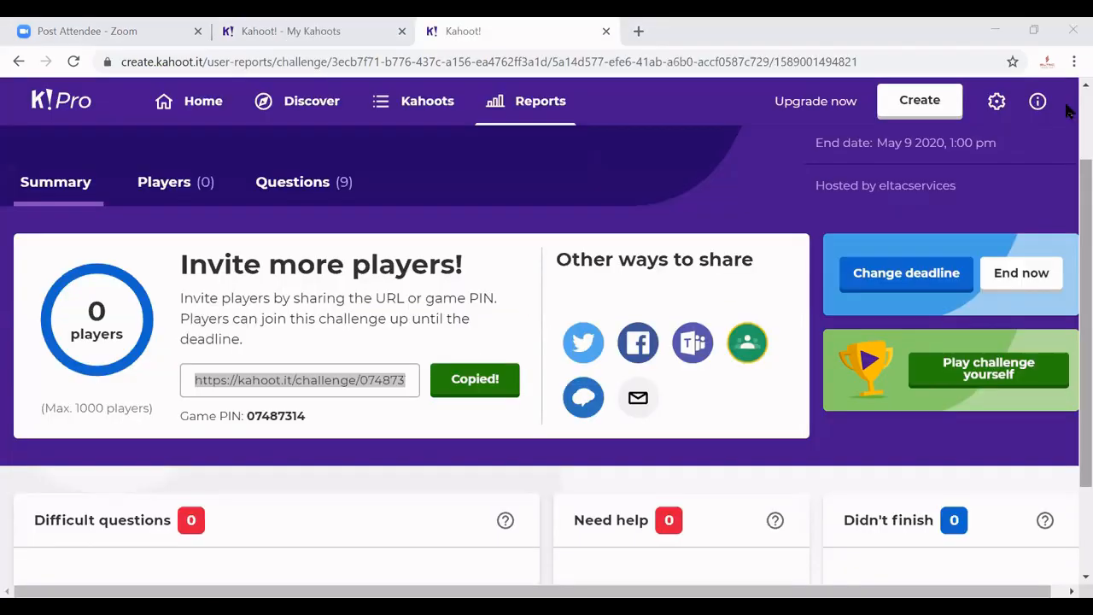
# Open the reports hosted by this account and look through the list of live games and challenges
pyautogui.scroll(2, 1068, 122)
pyautogui.click(501, 114)
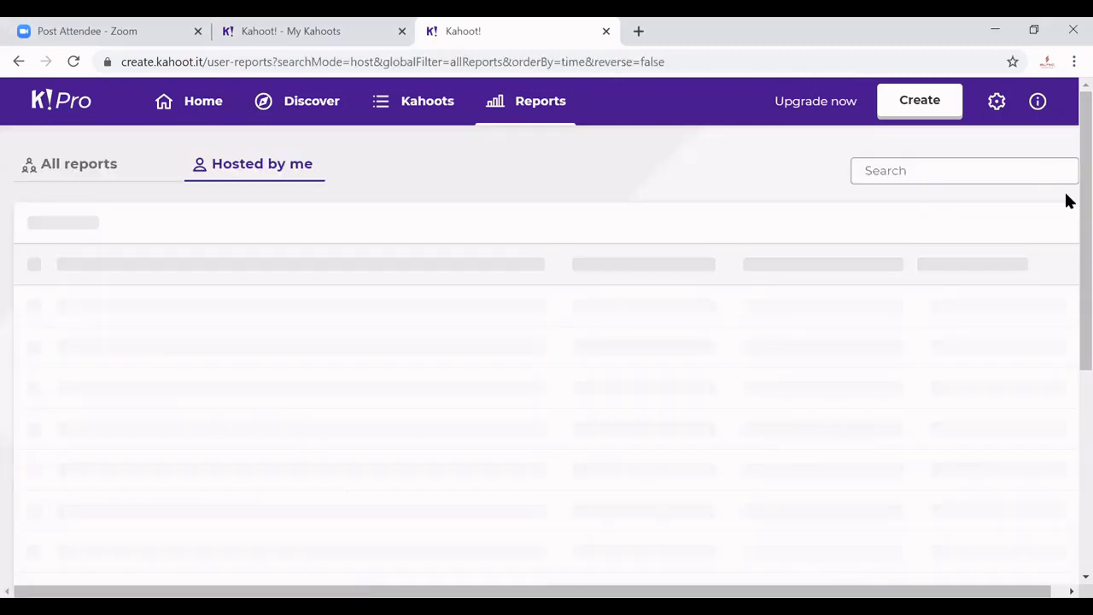
pyautogui.scroll(-1, 1069, 182)
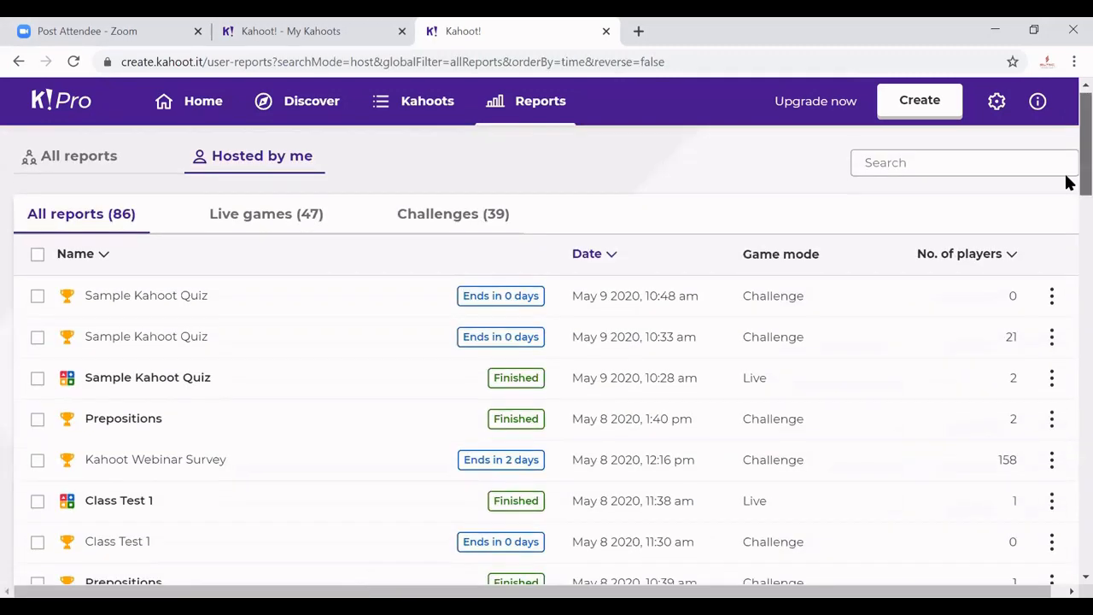
pyautogui.scroll(-1, 1068, 178)
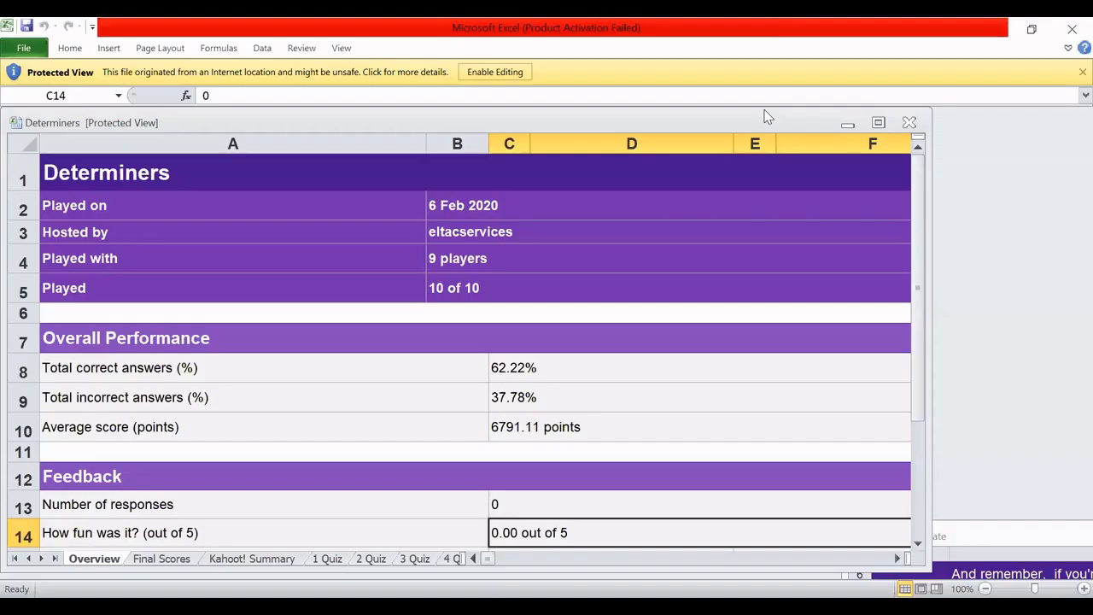
# Review the Overview sheet of the Determiners report in Excel, including its player count, overall performance and feedback sections
pyautogui.click(492, 248)
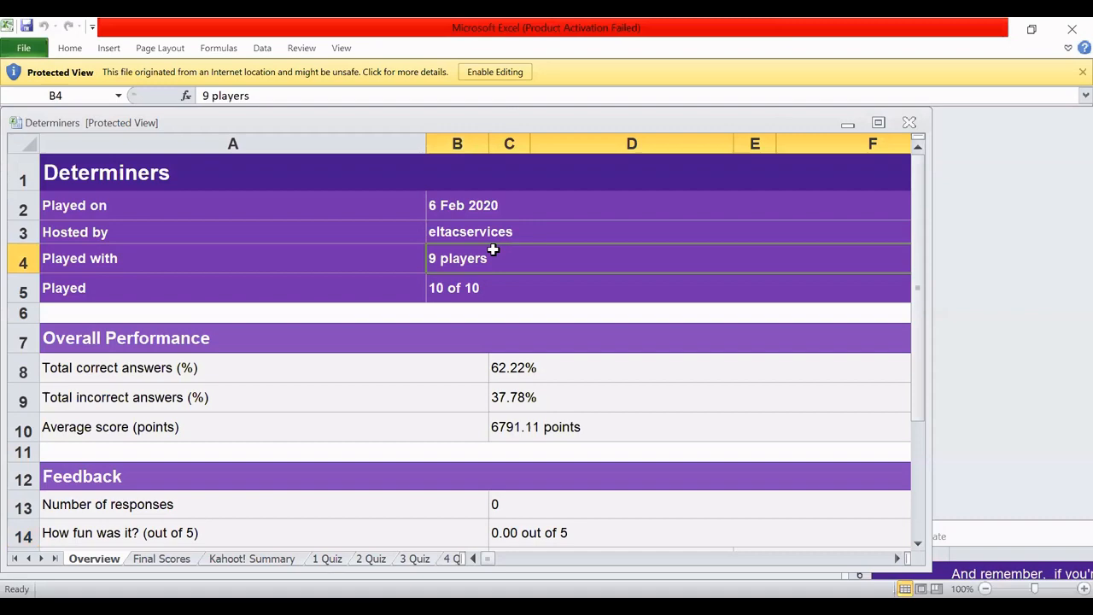
pyautogui.click(599, 337)
pyautogui.scroll(-1, 923, 348)
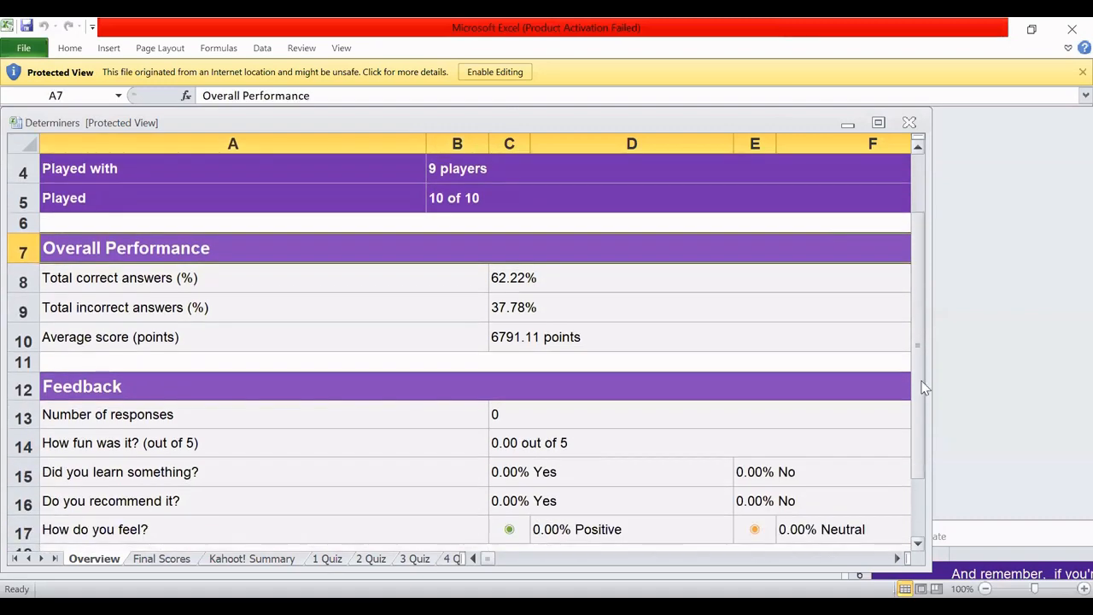
pyautogui.moveTo(921, 381); pyautogui.dragTo(915, 214)
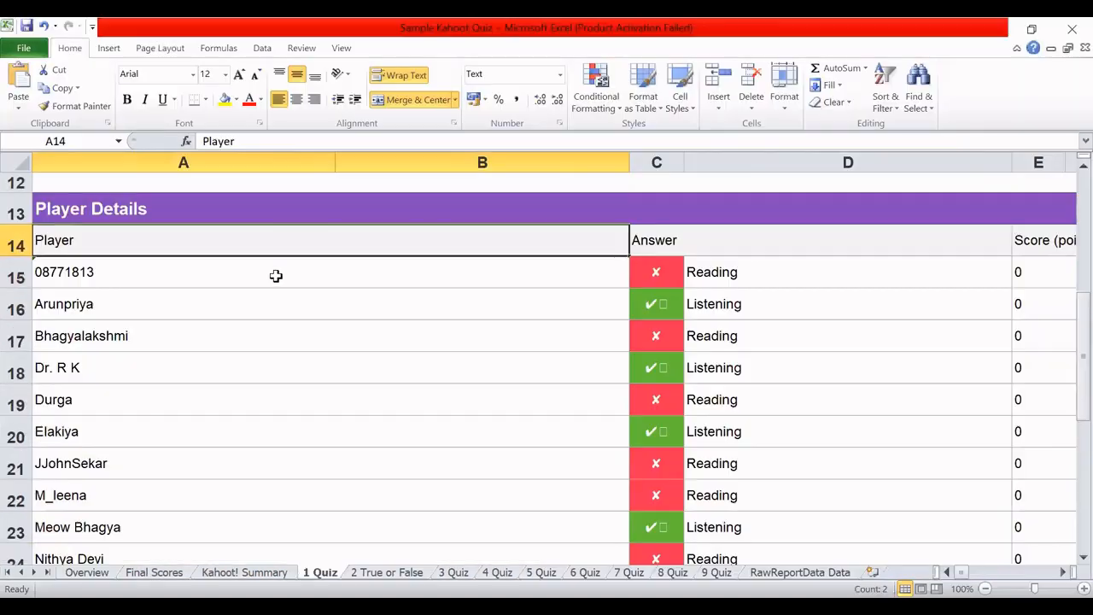
# Clear the player names from the Player Details table on the 1 Quiz sheet of the Sample Kahoot Quiz report
pyautogui.click(276, 277)
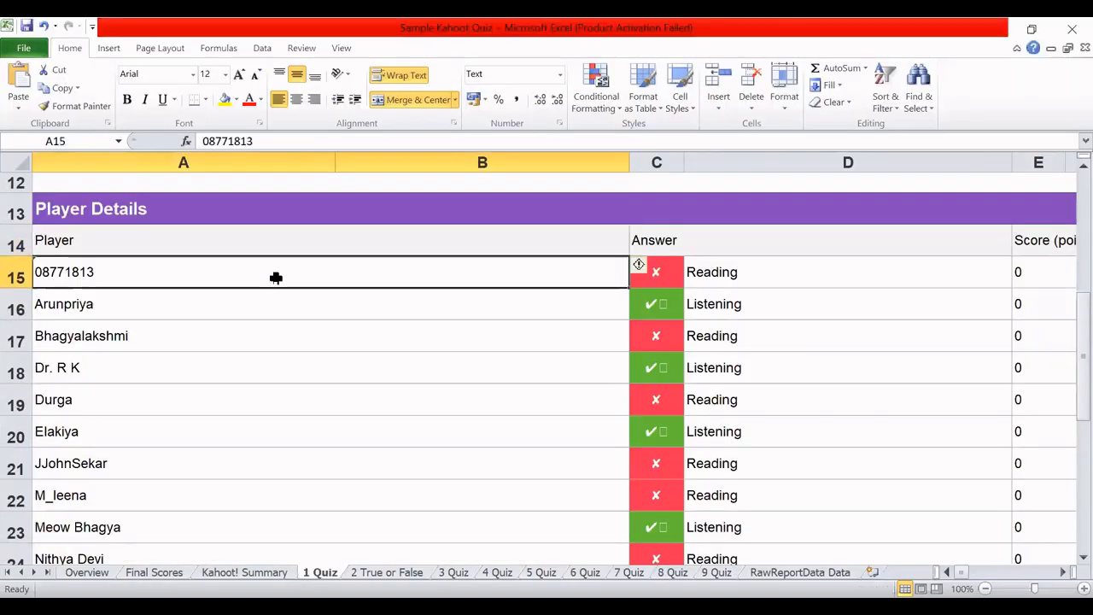
pyautogui.hotkey('ctrl', 'shift', 'Down')
pyautogui.scroll(5, 275, 277)
pyautogui.press('Down')
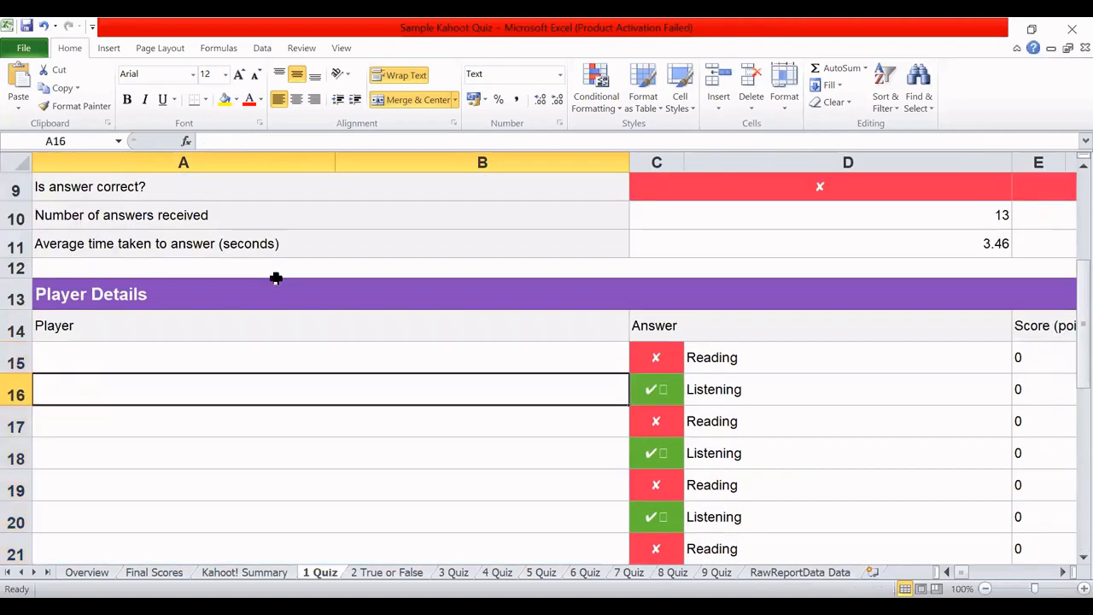
# Examine the first player row across the answer, score, current total score and answer time columns
pyautogui.press('Up')
pyautogui.press('Right')
pyautogui.press('Right')
pyautogui.press('Right')
pyautogui.press('Left')
pyautogui.press('Right')
pyautogui.press('Right')
pyautogui.press('Right')
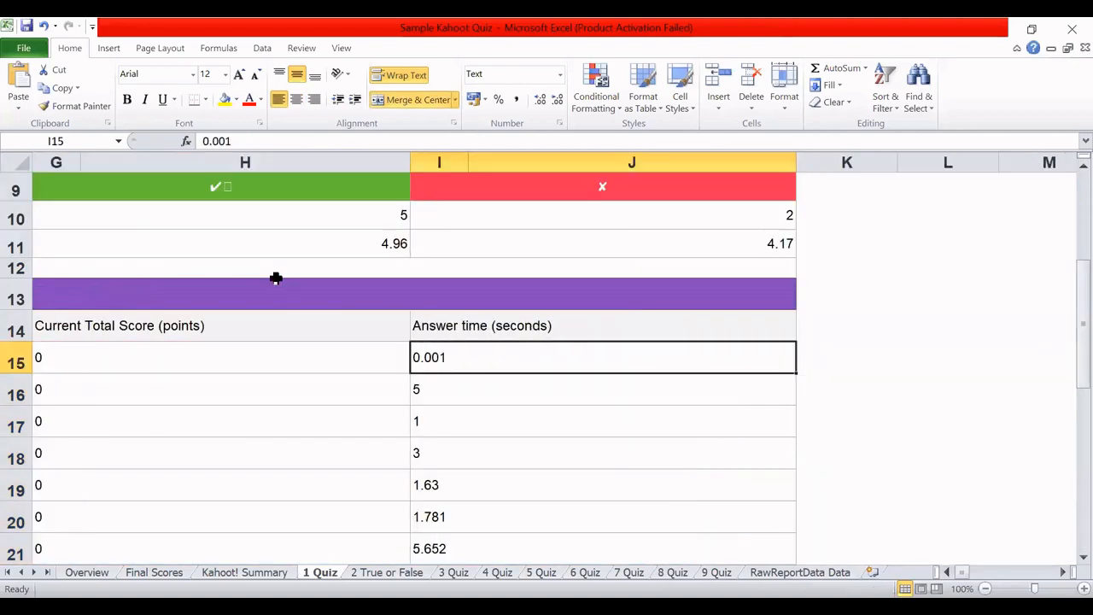